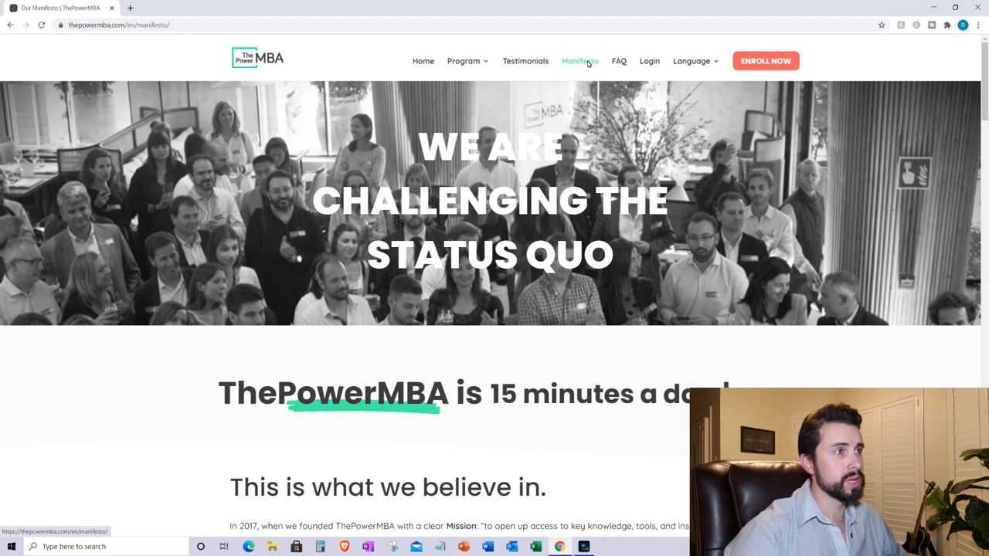
scroll(592, 302, "down", 2)
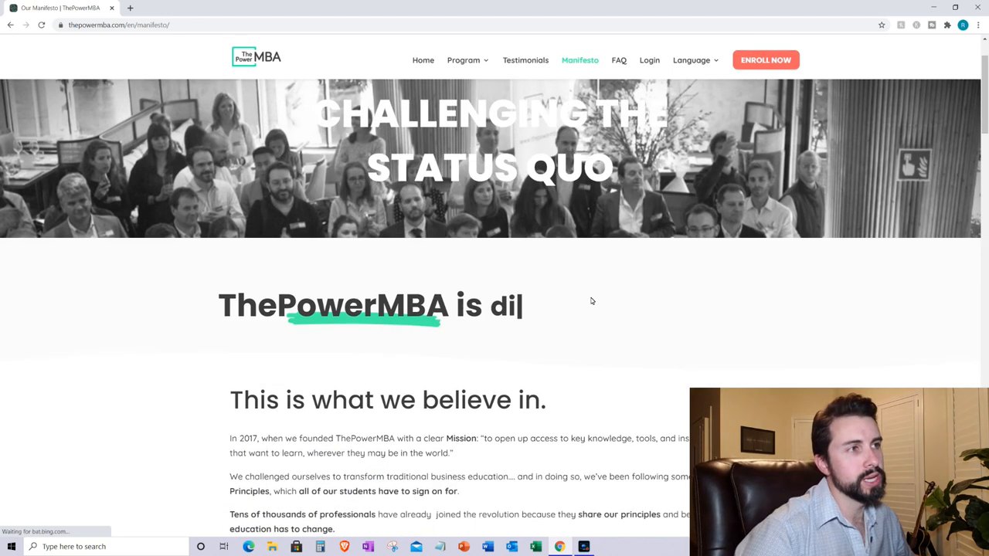
scroll(537, 350, "down", 1)
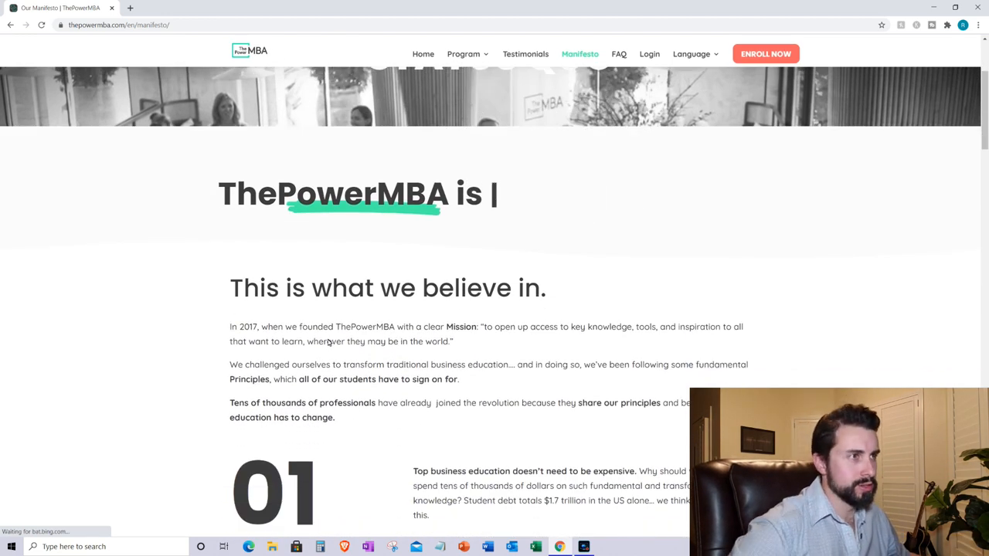
scroll(418, 344, "down", 1)
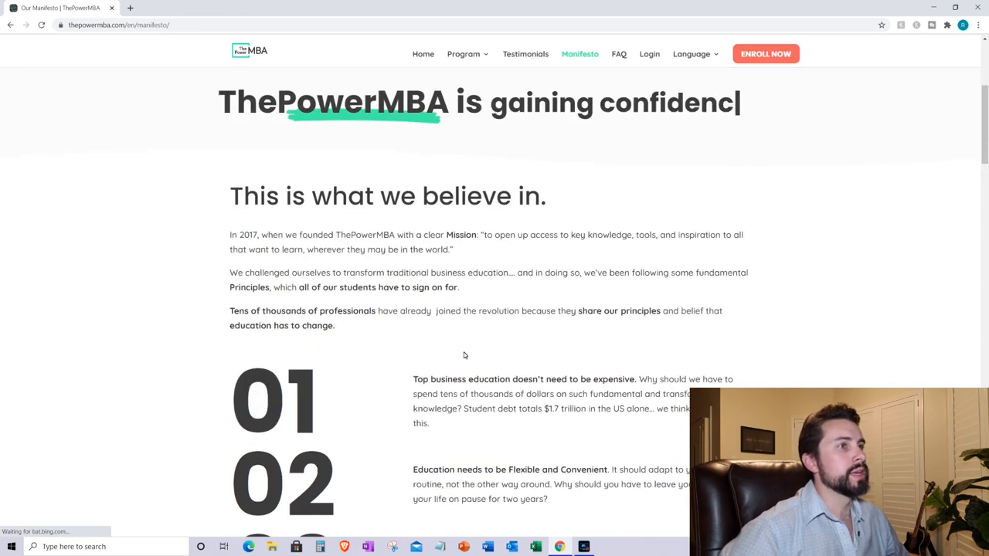
scroll(490, 404, "down", 1)
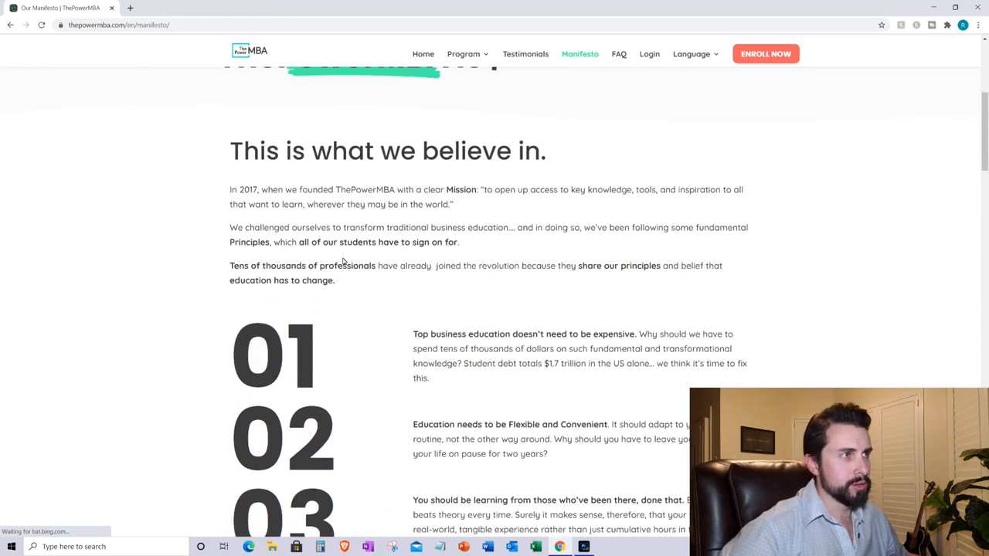
scroll(365, 406, "down", 2)
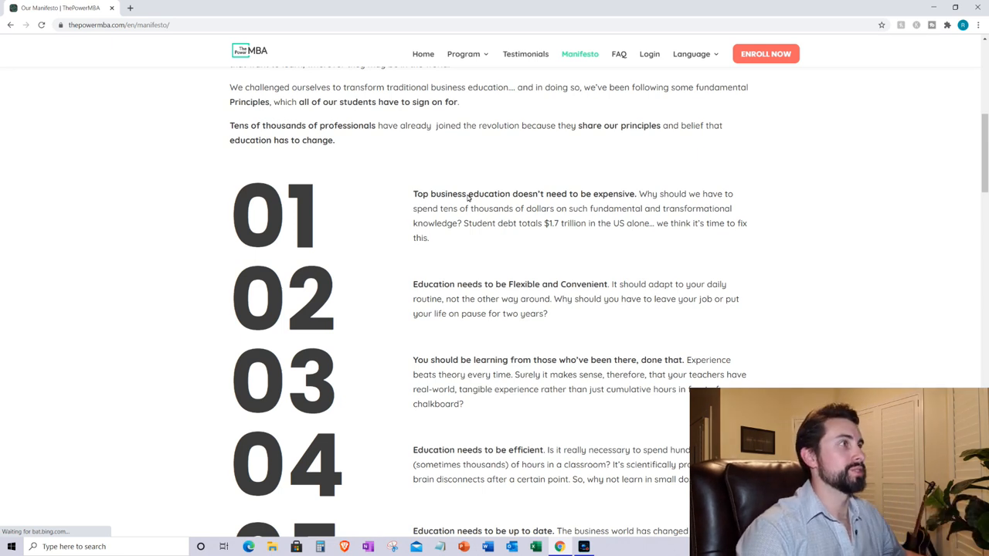
scroll(491, 252, "down", 1)
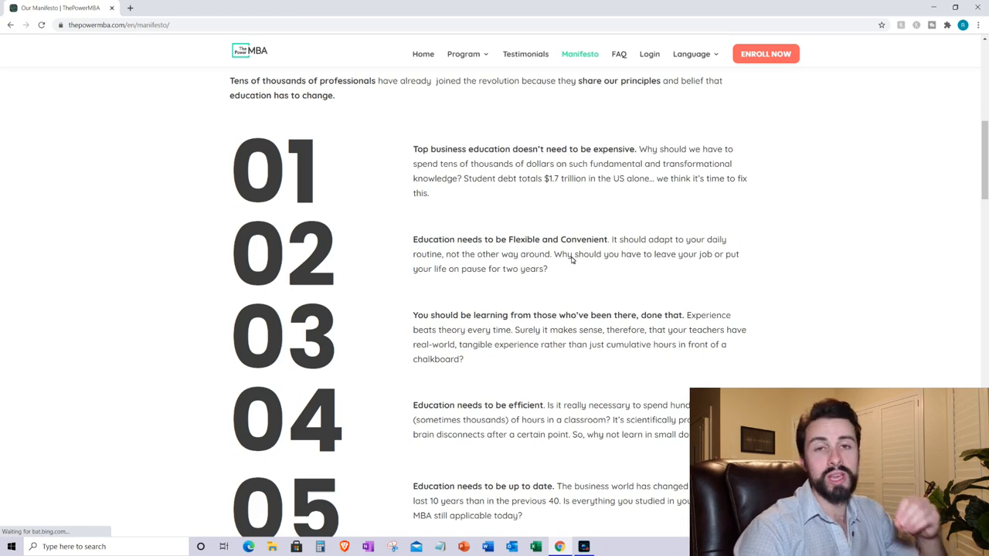
scroll(572, 260, "down", 1)
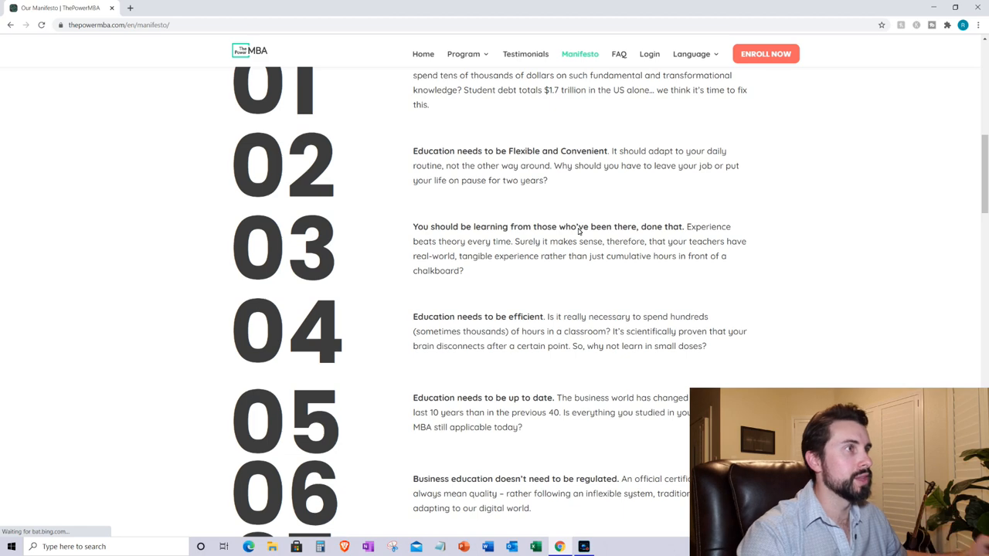
scroll(557, 293, "down", 1)
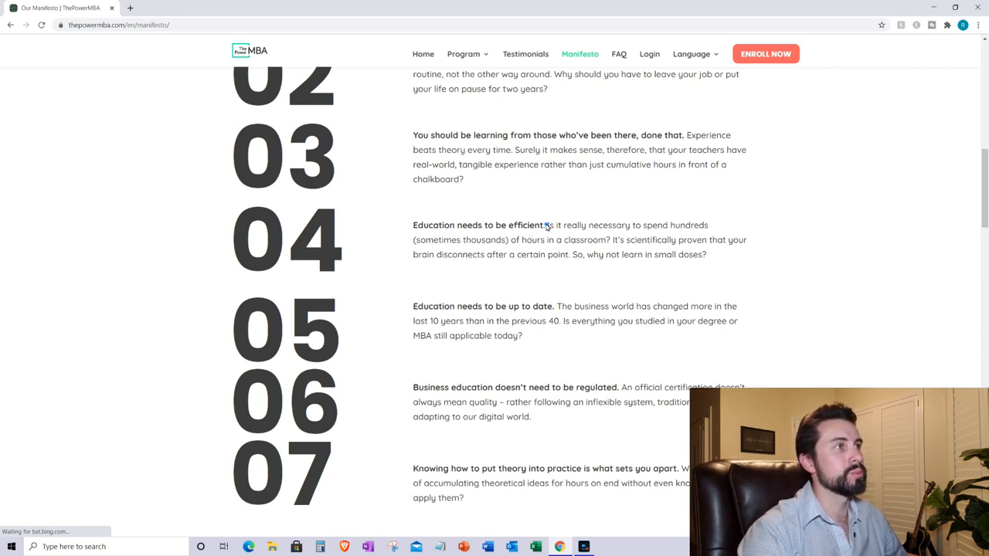
- Briefly highlight the explanation under principle 04, then clear the selection
left_click_drag(547, 225, 684, 242)
left_click(618, 254)
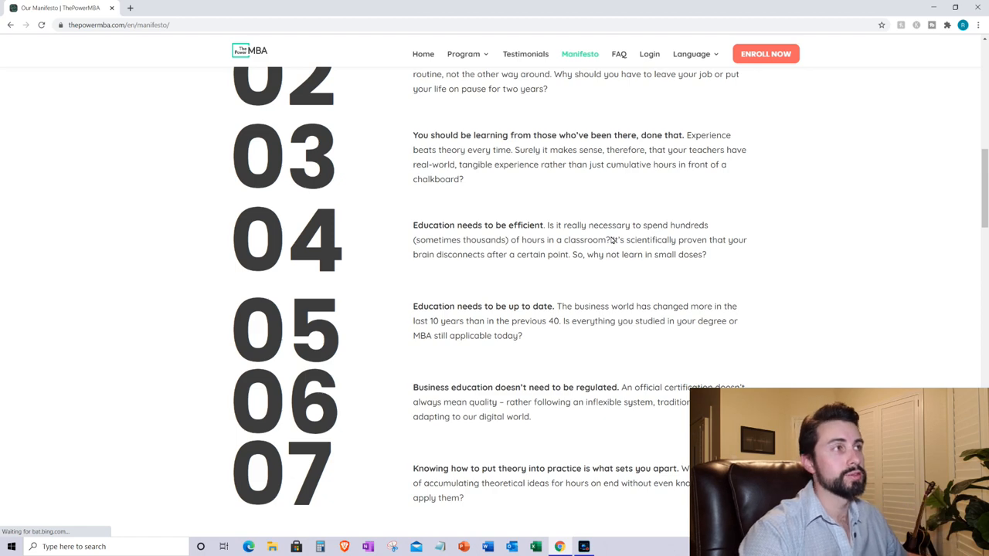
scroll(541, 300, "down", 1)
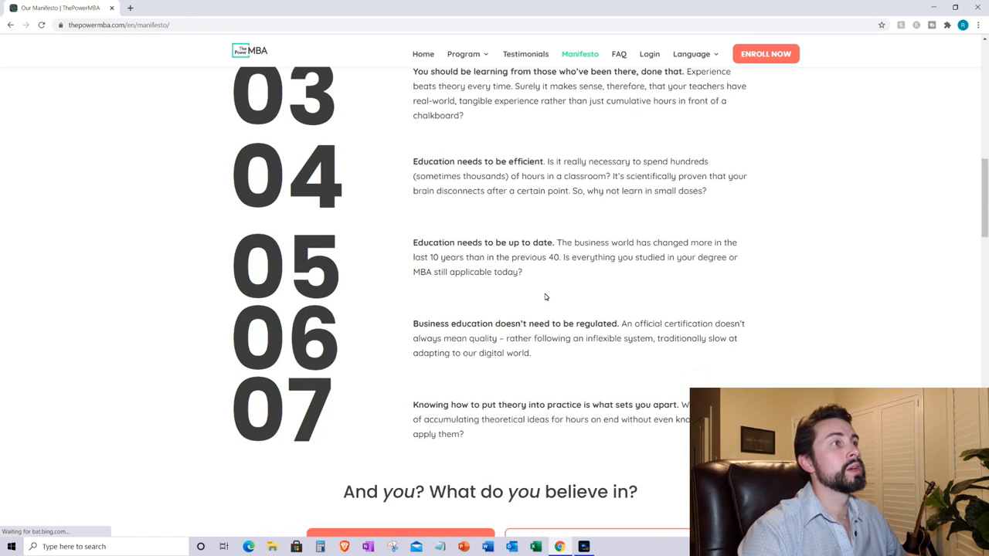
- Highlight principle 05's heading and then its explanation text while reading
left_click_drag(450, 220, 618, 225)
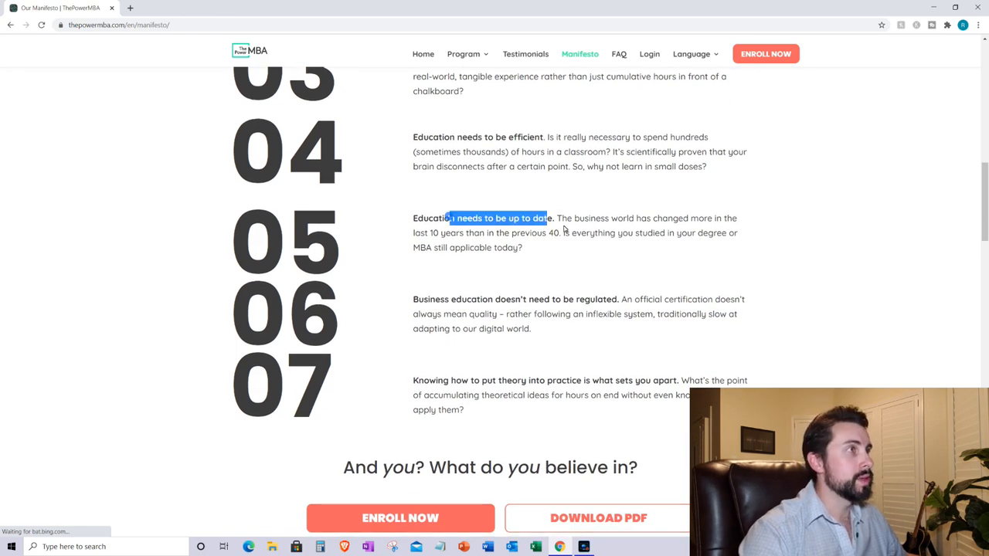
left_click(553, 221)
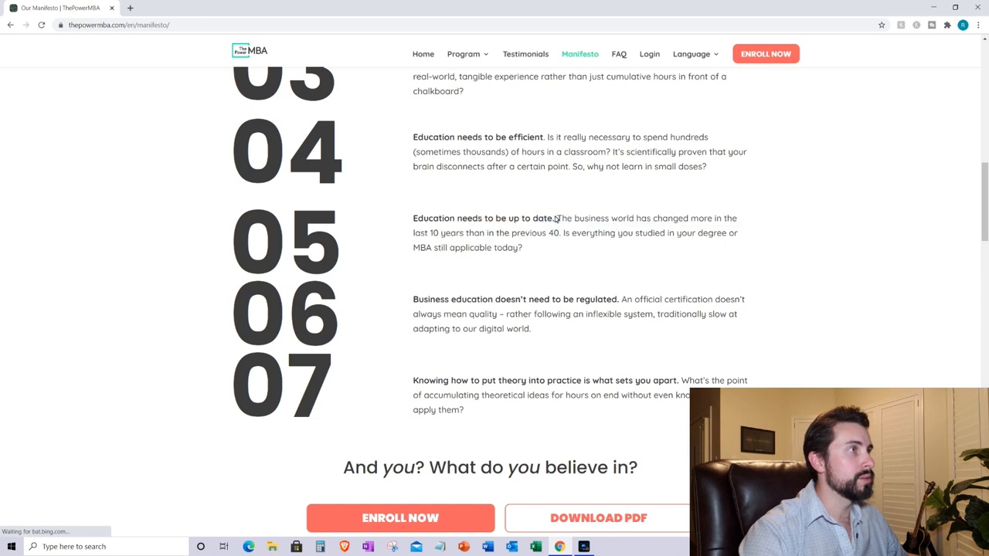
left_click_drag(556, 220, 738, 235)
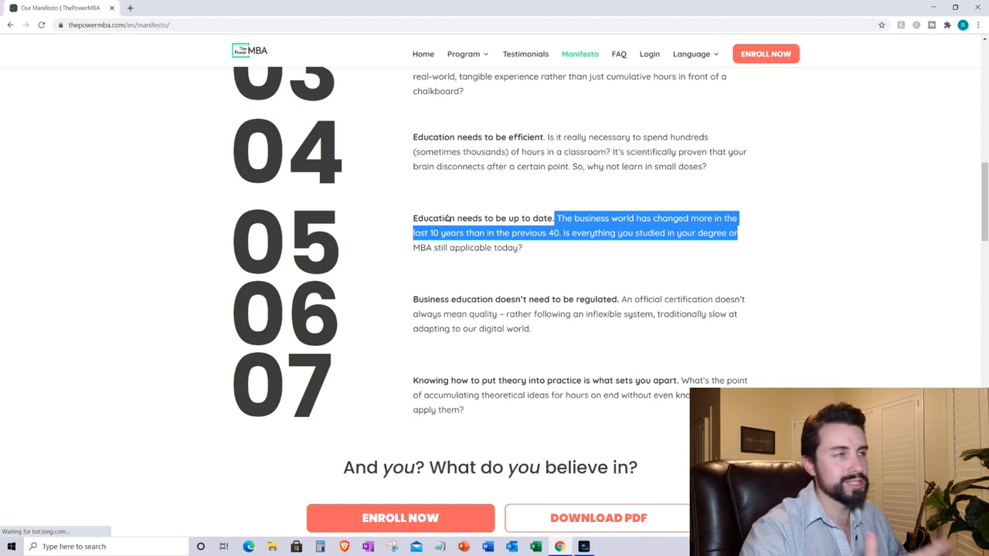
- Reselect principle 05 in full, then highlight principle 06's heading, clearing each selection
left_click_drag(445, 218, 559, 257)
left_click(559, 257)
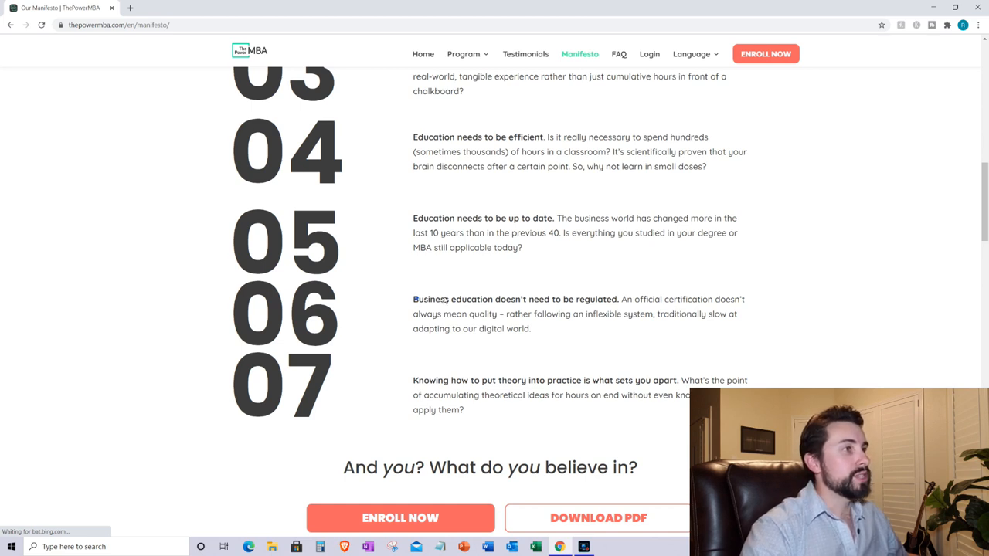
left_click_drag(446, 300, 650, 318)
left_click(584, 334)
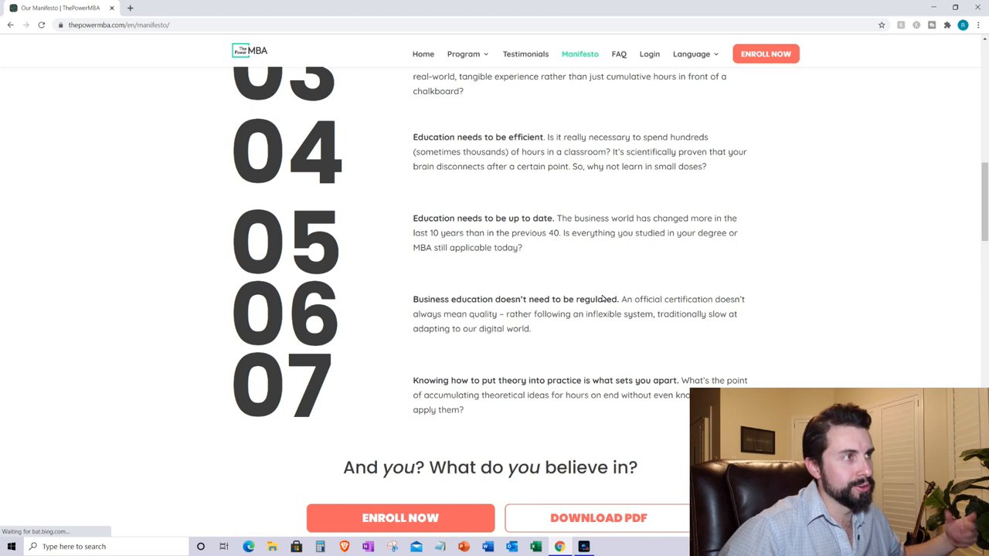
scroll(541, 317, "down", 1)
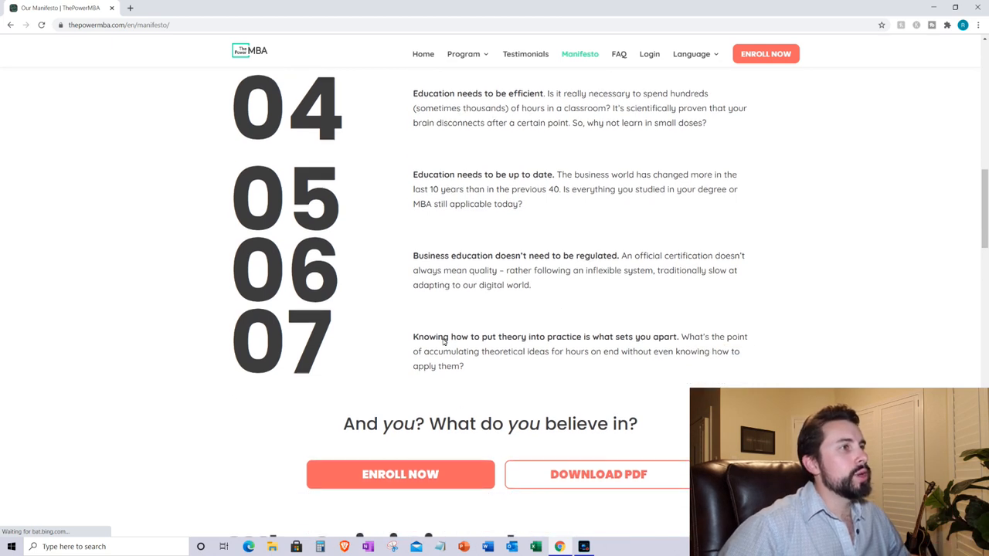
- Highlight the text of principle 07 about putting theory into practice, then deselect it
left_click_drag(439, 339, 703, 340)
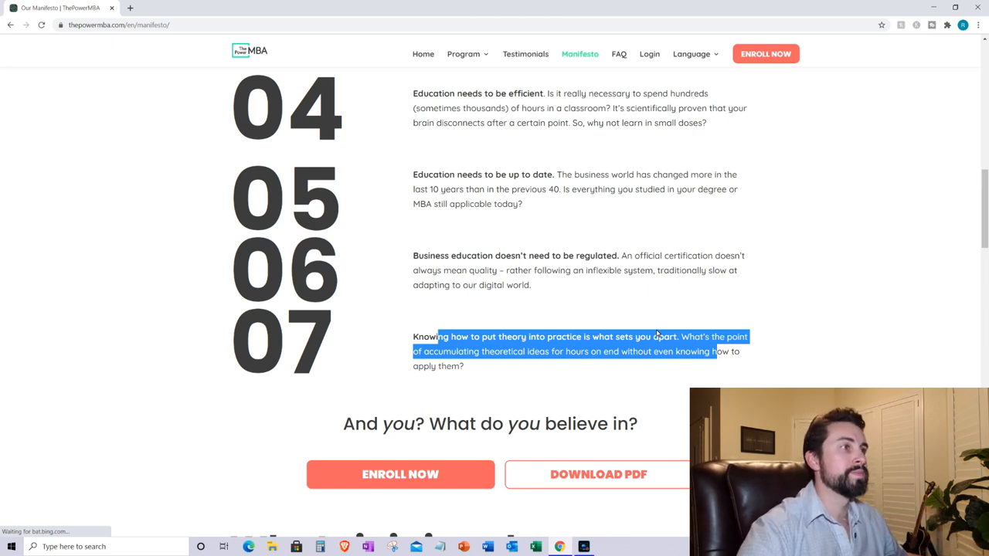
left_click(484, 337)
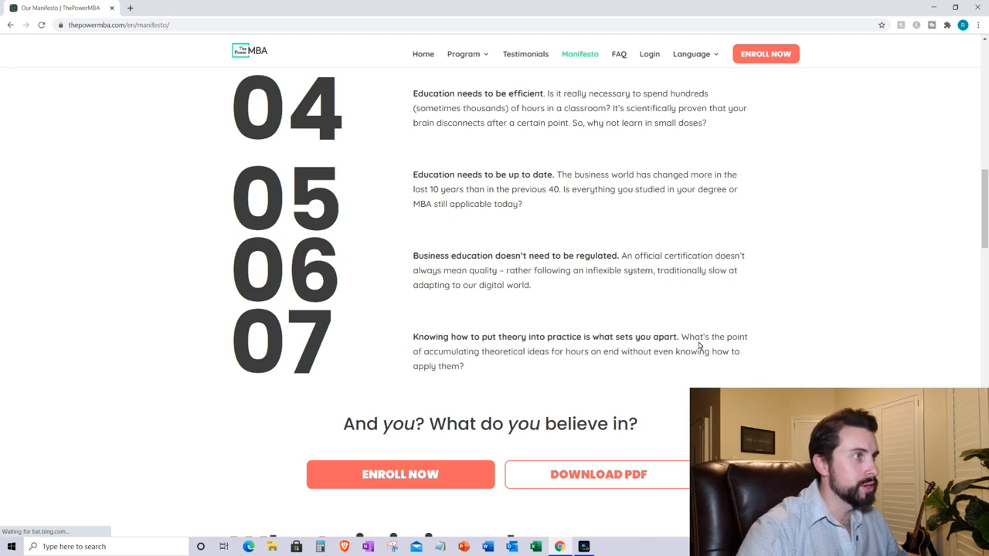
left_click_drag(985, 246, 986, 289)
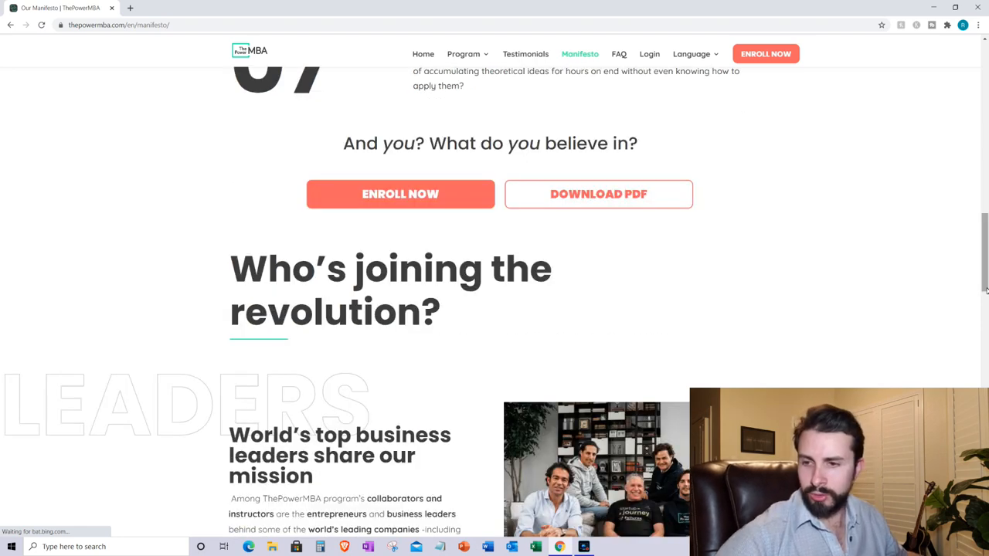
scroll(841, 307, "up", 1)
scroll(823, 322, "up", 2)
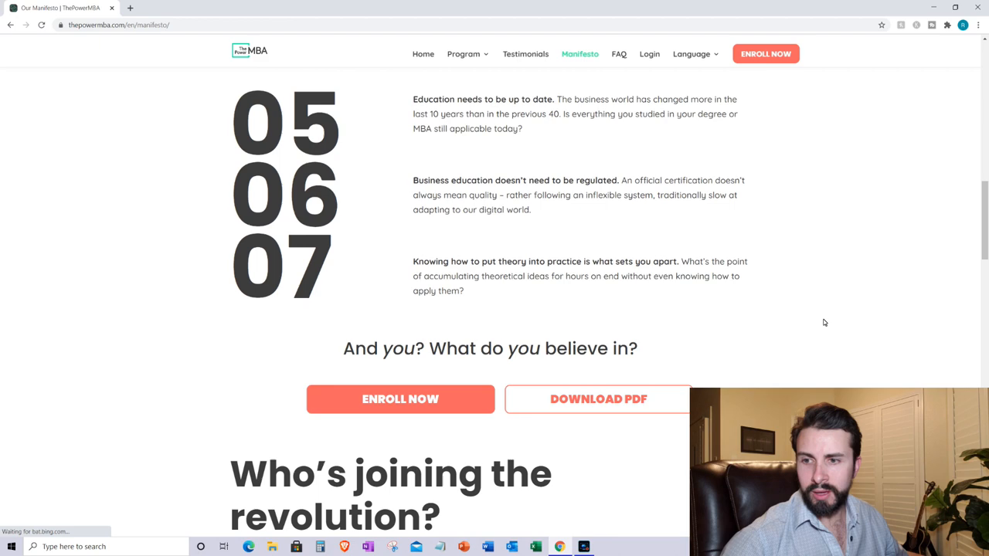
scroll(777, 359, "up", 1)
scroll(777, 359, "up", 1)
scroll(758, 355, "up", 1)
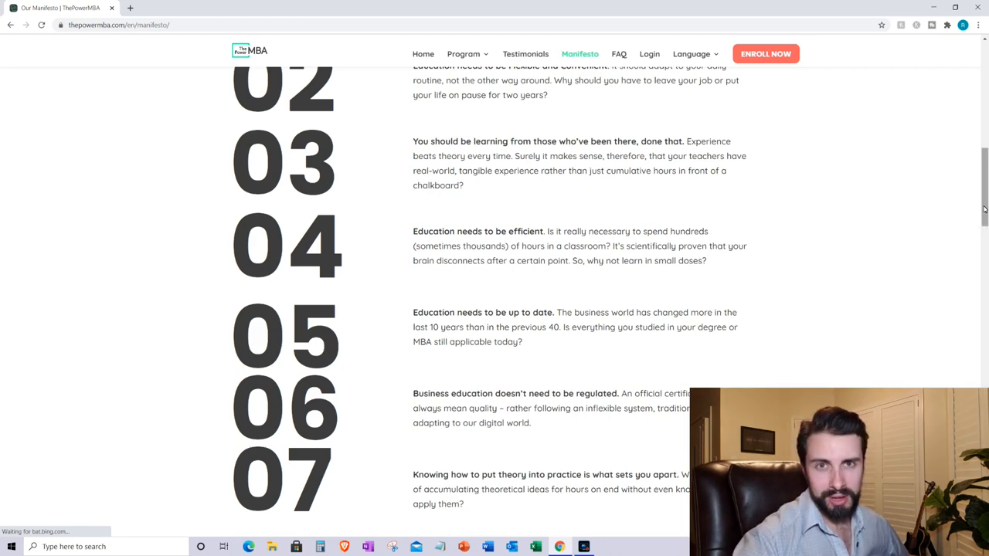
left_click_drag(985, 208, 985, 145)
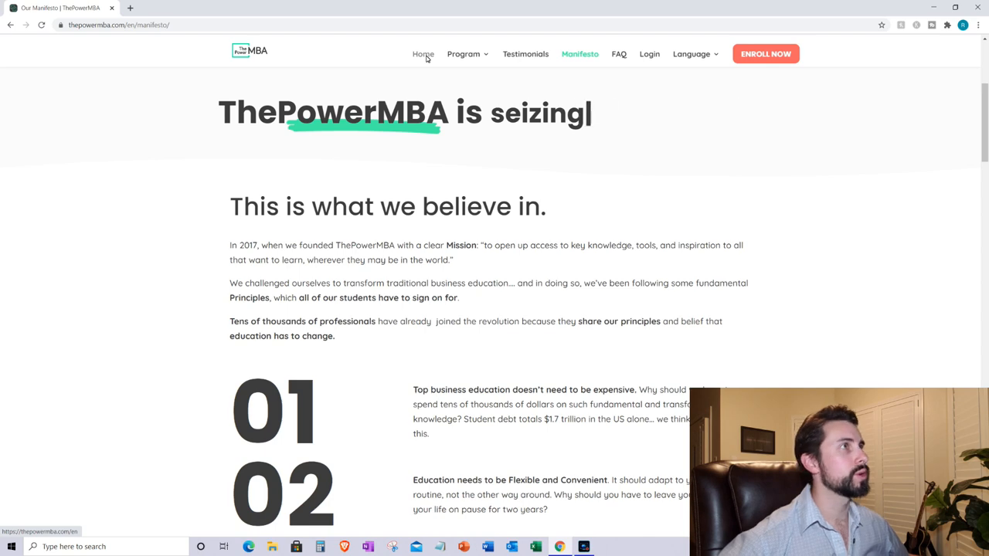
- Leave the manifesto and open the Curriculum page headed 'Get a 360 view of business'
left_click(483, 86)
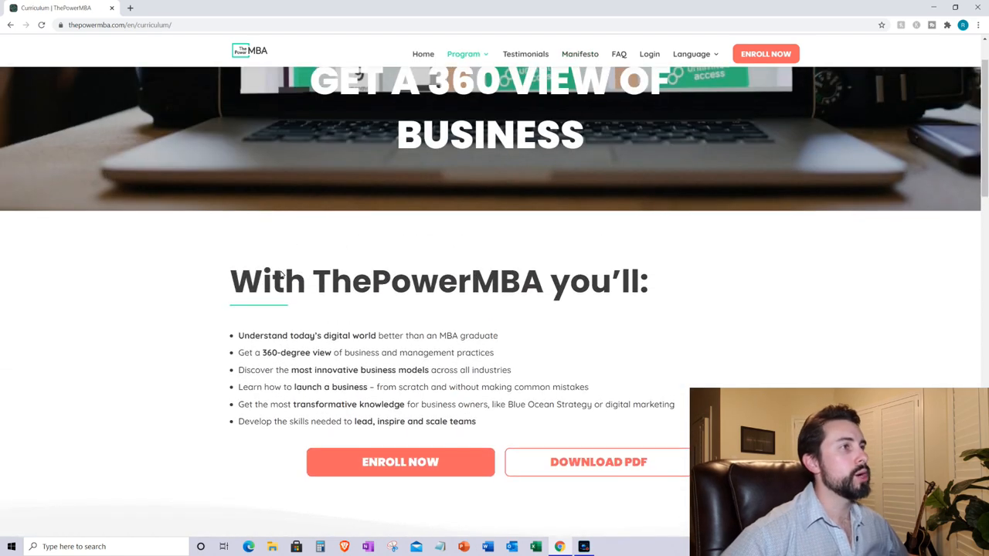
scroll(282, 276, "up", 1)
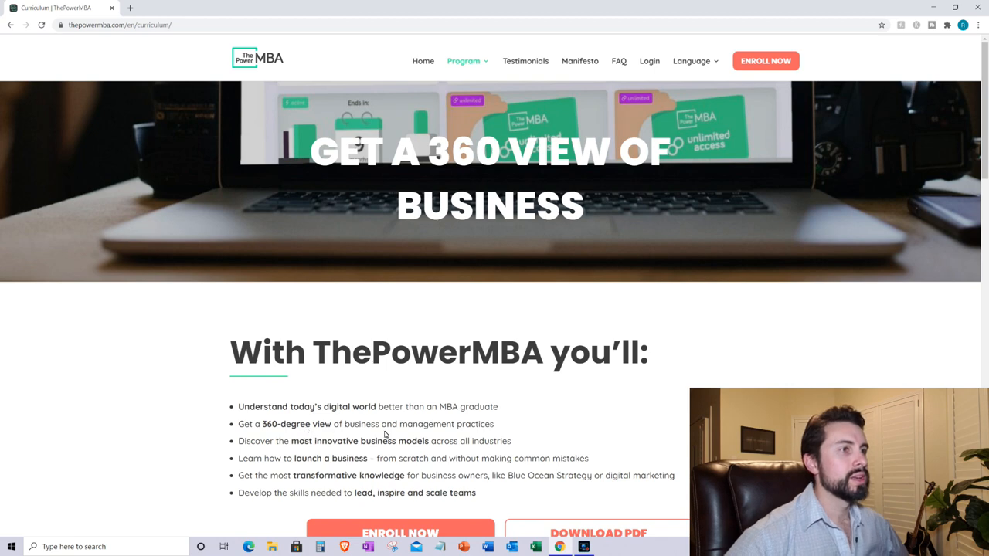
scroll(385, 435, "down", 1)
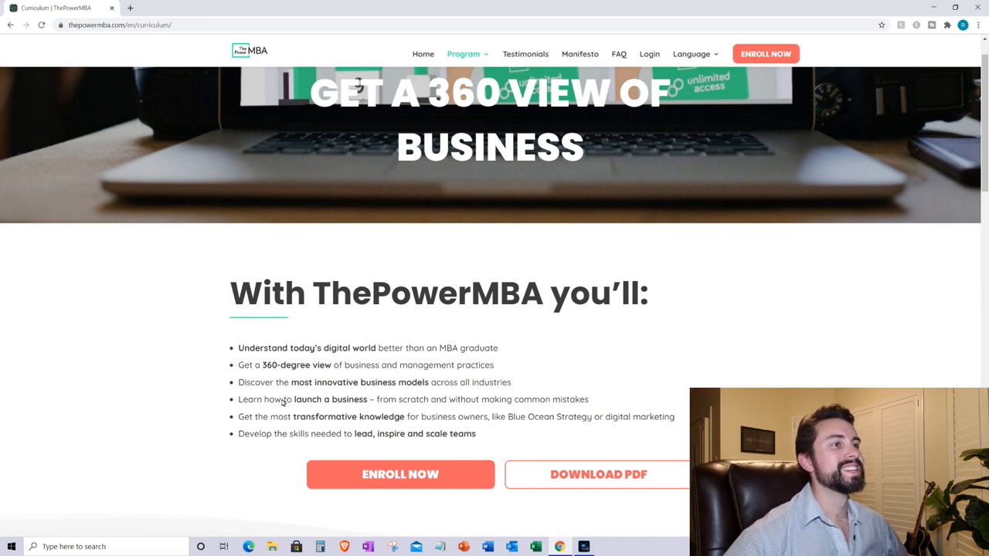
scroll(283, 403, "down", 1)
scroll(283, 402, "down", 2)
scroll(309, 371, "down", 4)
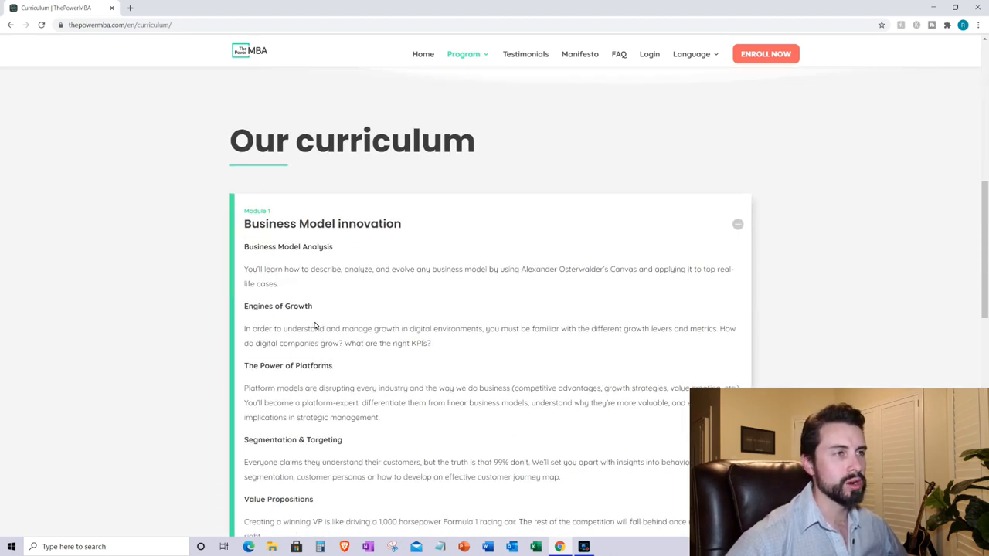
scroll(305, 438, "down", 1)
scroll(305, 438, "down", 2)
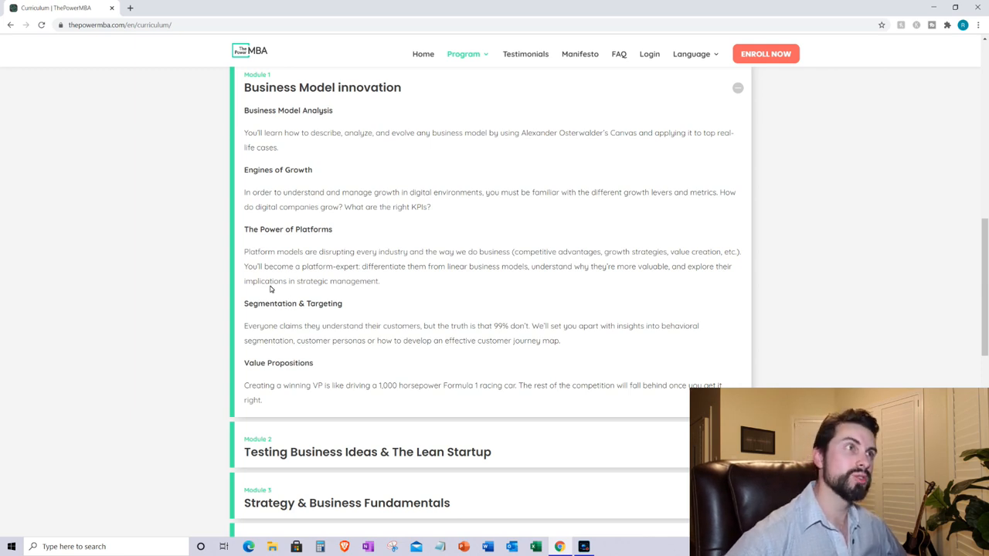
scroll(309, 360, "down", 1)
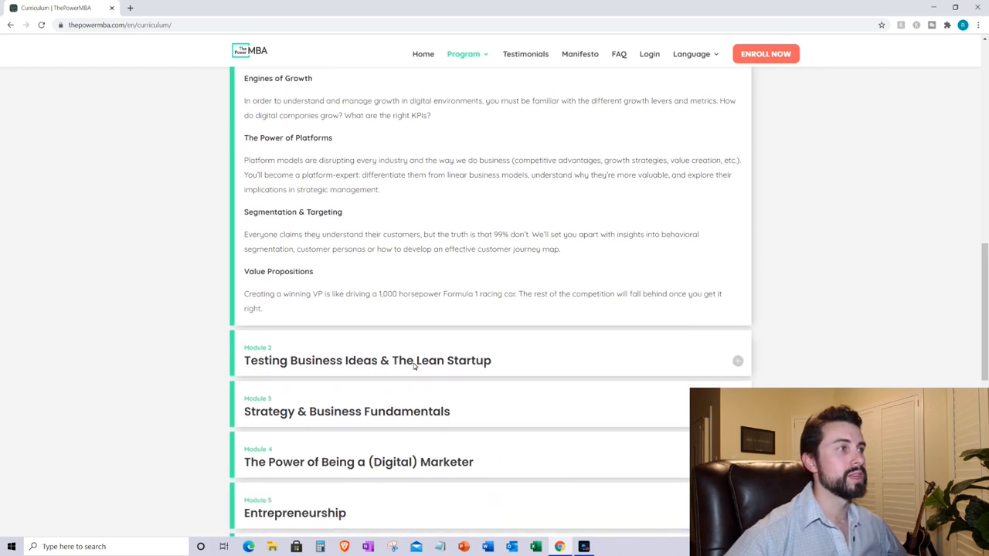
- Expand Module 2, Testing Business Ideas & The Lean Startup, to show its lessons
left_click(717, 361)
scroll(216, 345, "down", 1)
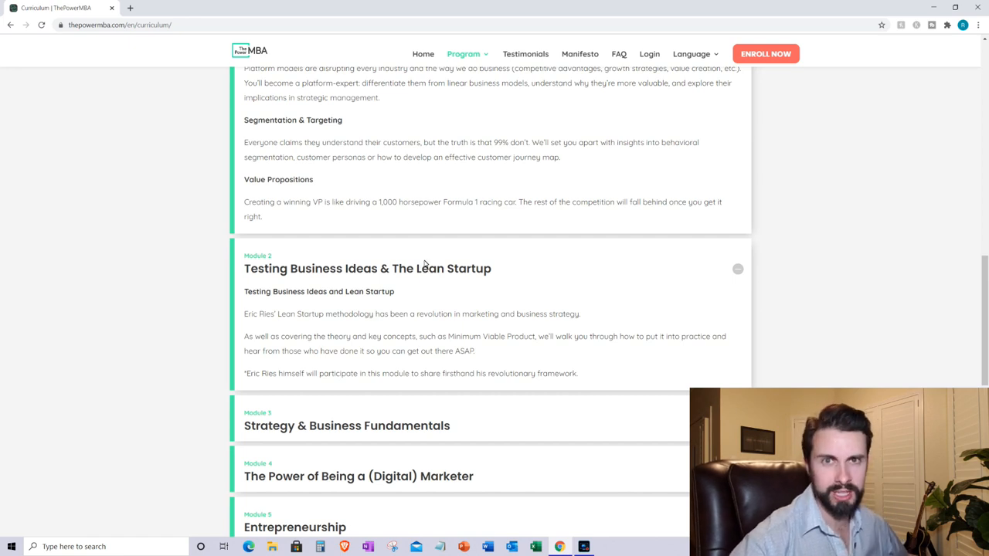
scroll(470, 342, "down", 1)
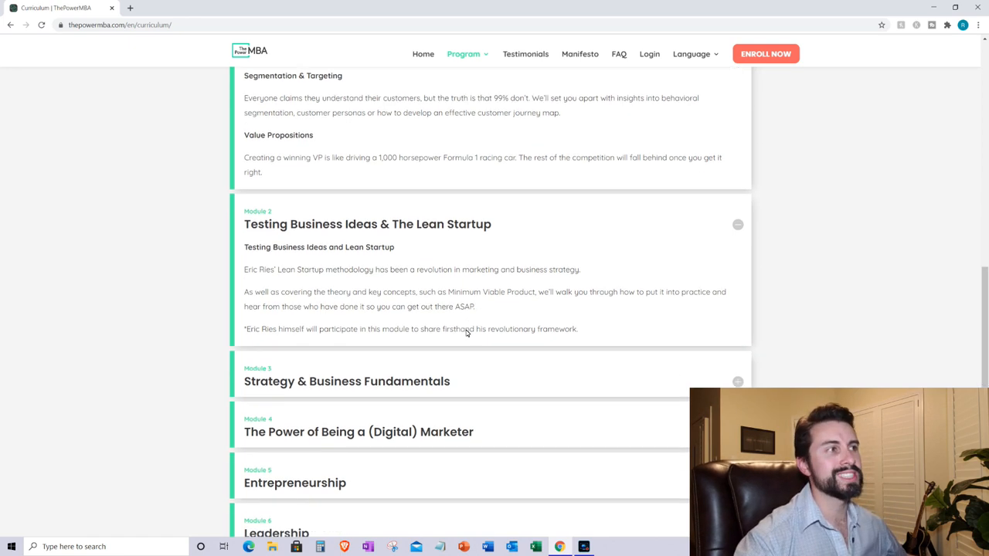
scroll(335, 259, "down", 2)
- Expand Module 3, Strategy & Business Fundamentals, revealing Blue Ocean Strategy and growth lessons
left_click(335, 260)
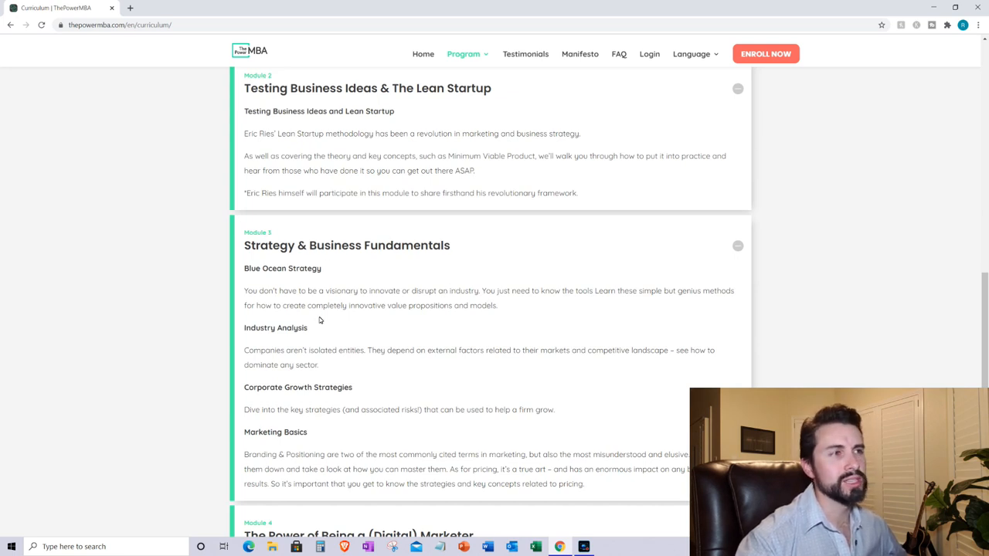
scroll(305, 396, "down", 1)
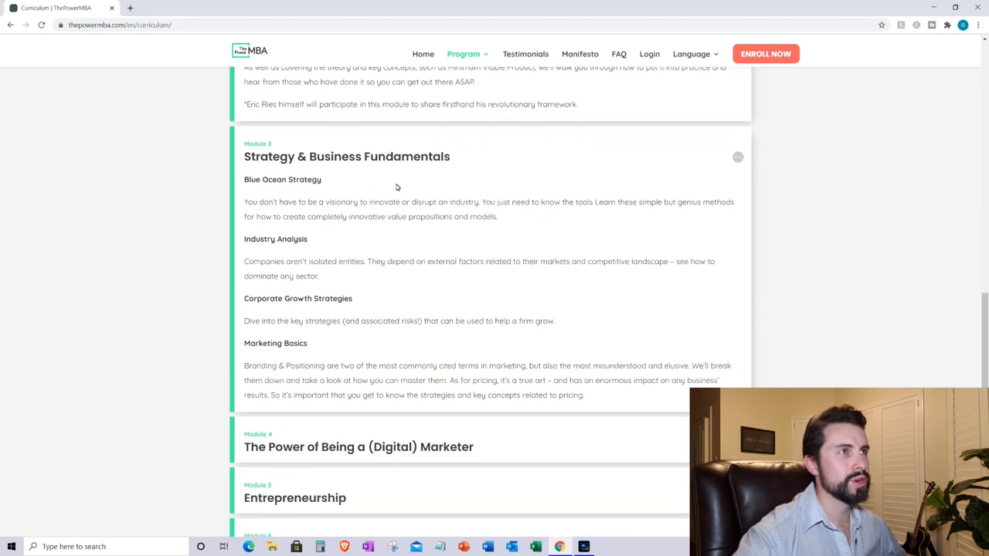
- Highlight the Blue Ocean Strategy lesson title, then expand Module 4, The Power of Being a (Digital) Marketer
left_click_drag(247, 182, 317, 183)
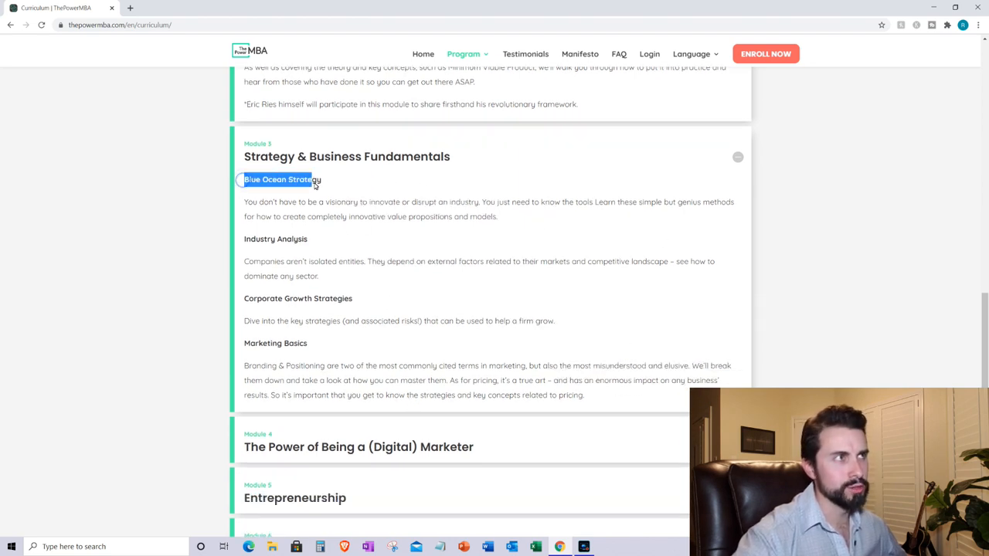
left_click(301, 182)
scroll(313, 302, "down", 1)
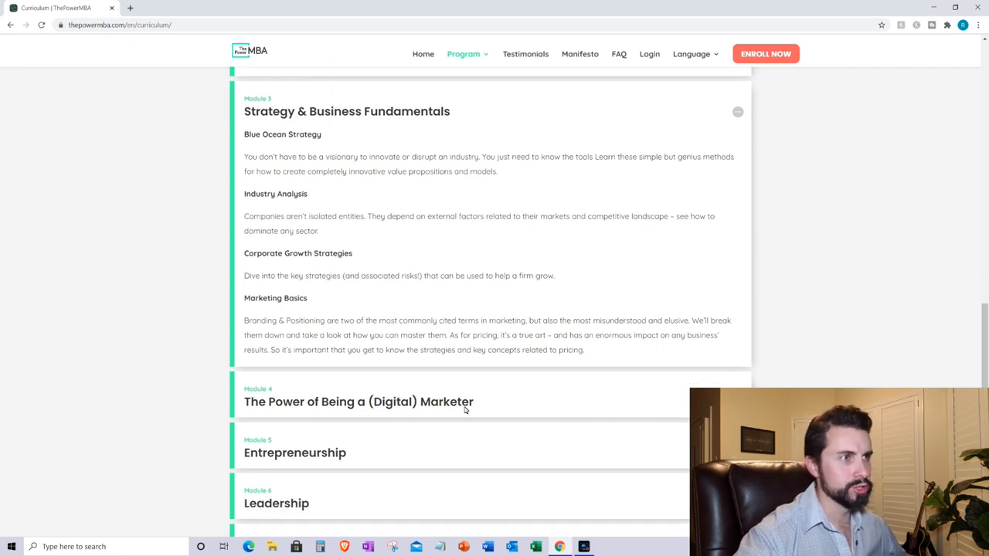
left_click(465, 402)
scroll(464, 404, "down", 3)
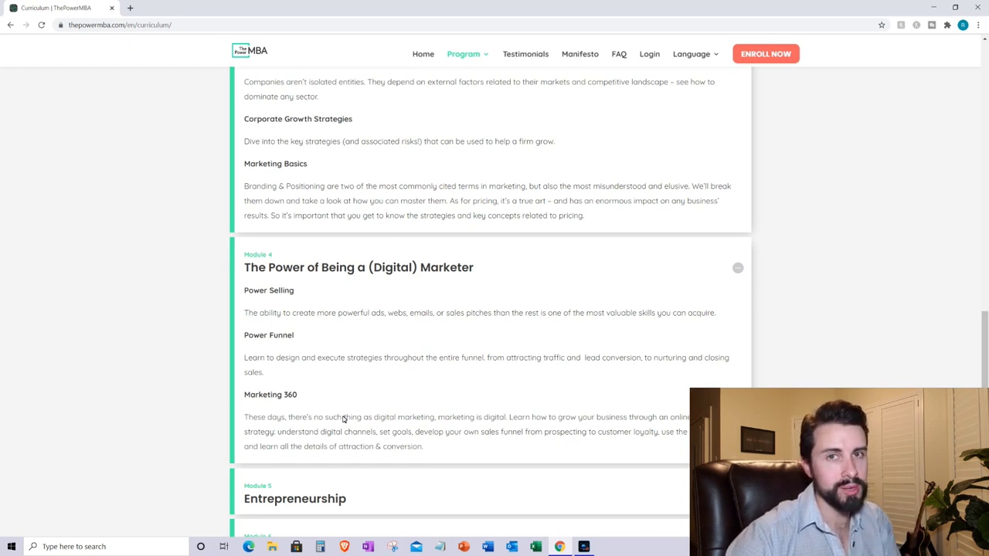
scroll(343, 418, "down", 2)
- Expand Module 5 Entrepreneurship and Module 6 Leadership to reveal their lessons
left_click(479, 363)
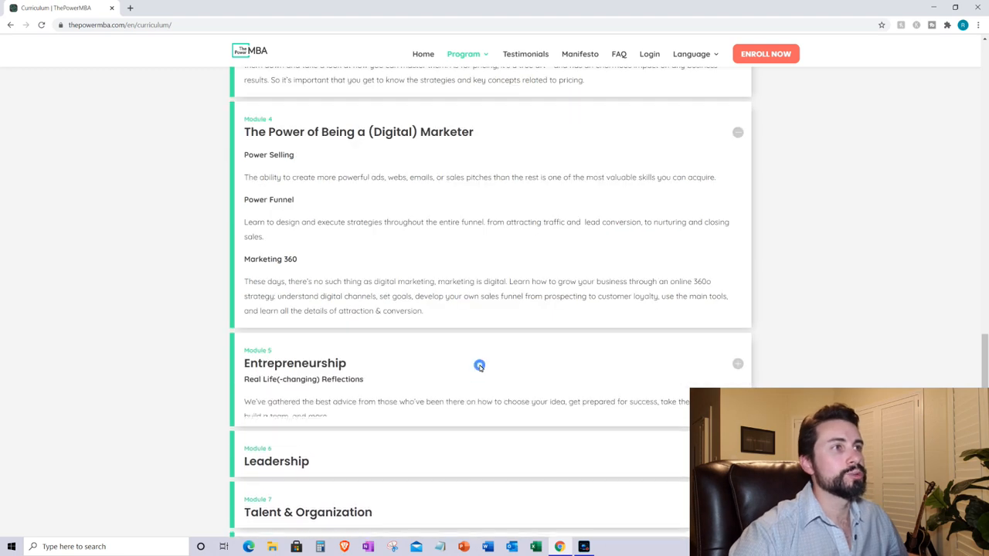
scroll(386, 324, "down", 2)
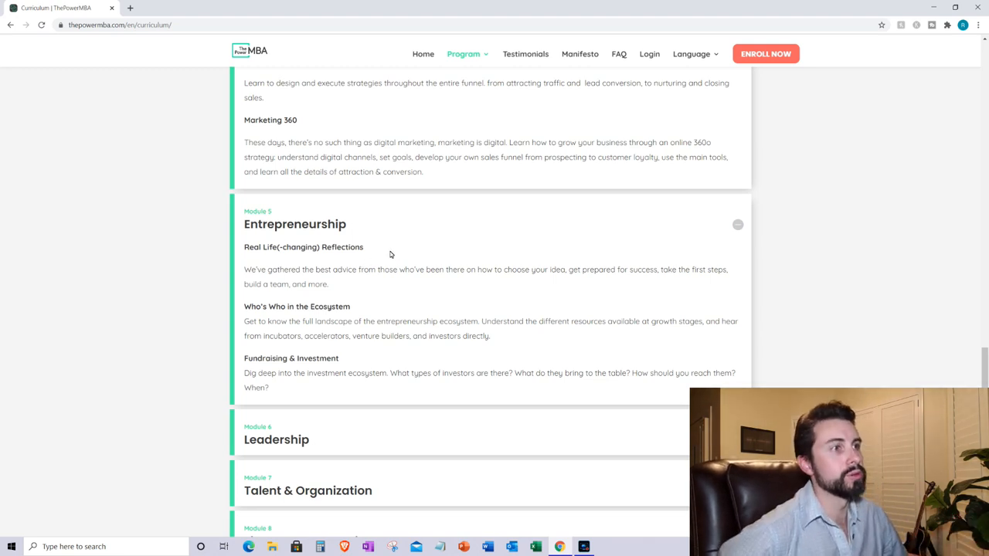
scroll(315, 353, "down", 3)
left_click(315, 353)
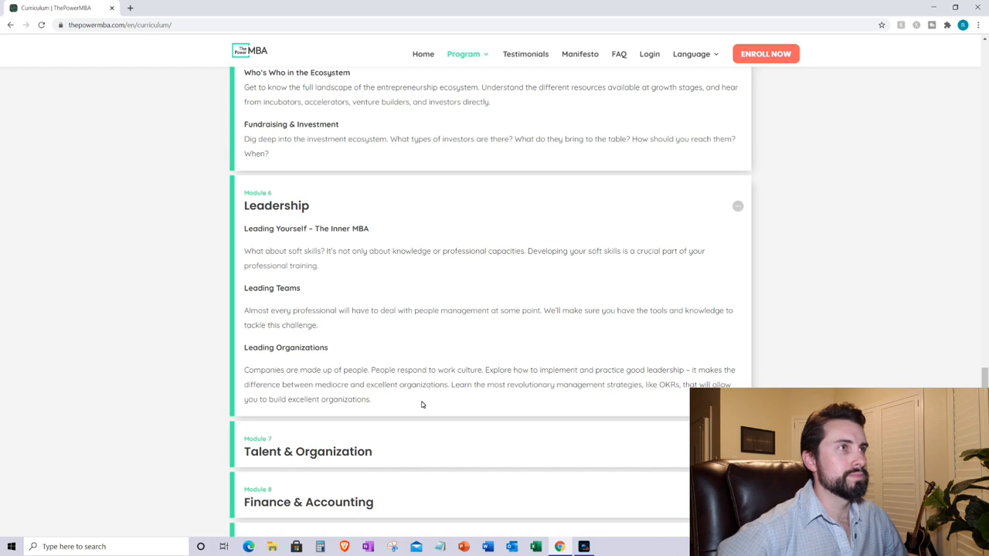
scroll(377, 277, "down", 2)
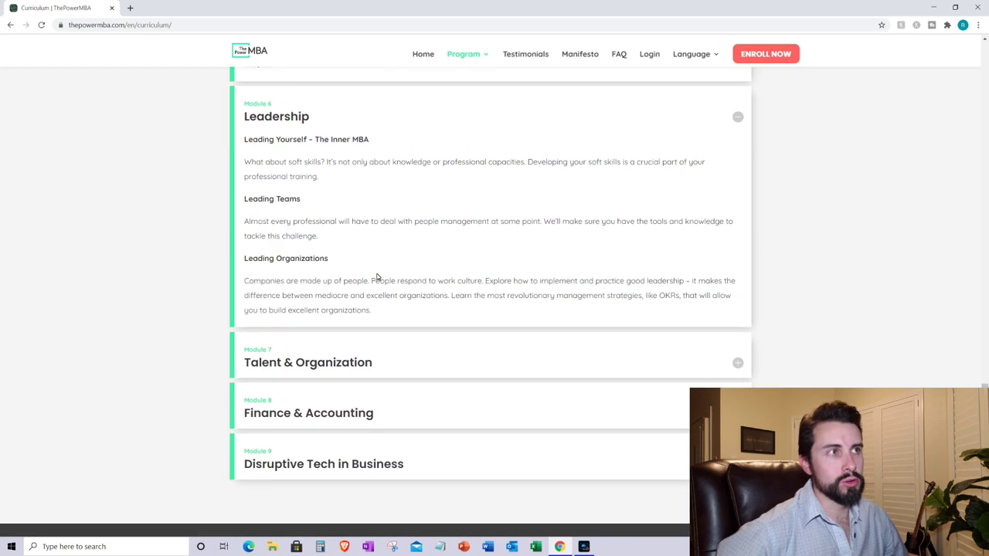
- Expand Talent & Organization and Finance & Accounting, opening then collapsing Disruptive Tech in Business
left_click(356, 375)
scroll(309, 369, "down", 1)
scroll(302, 360, "down", 2)
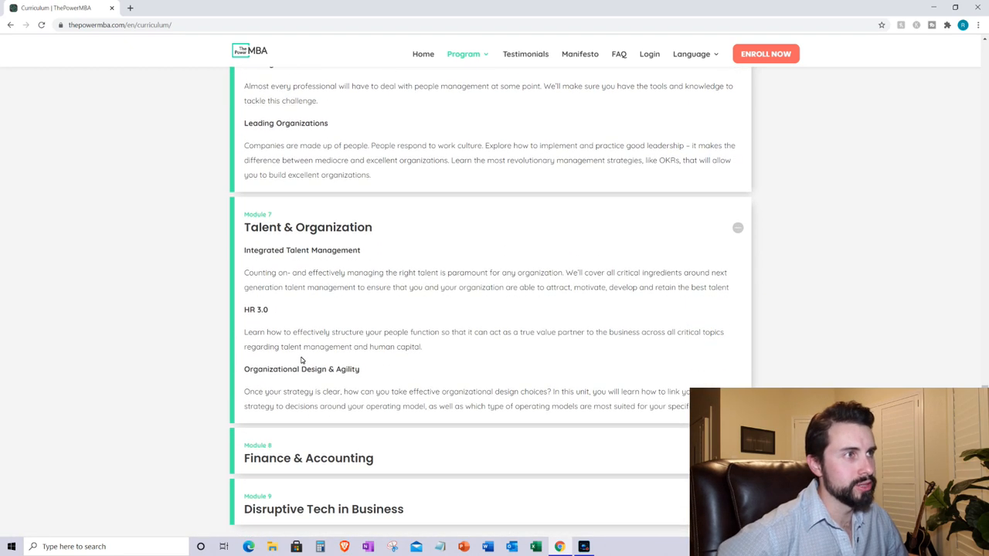
scroll(377, 350, "down", 1)
left_click(364, 370)
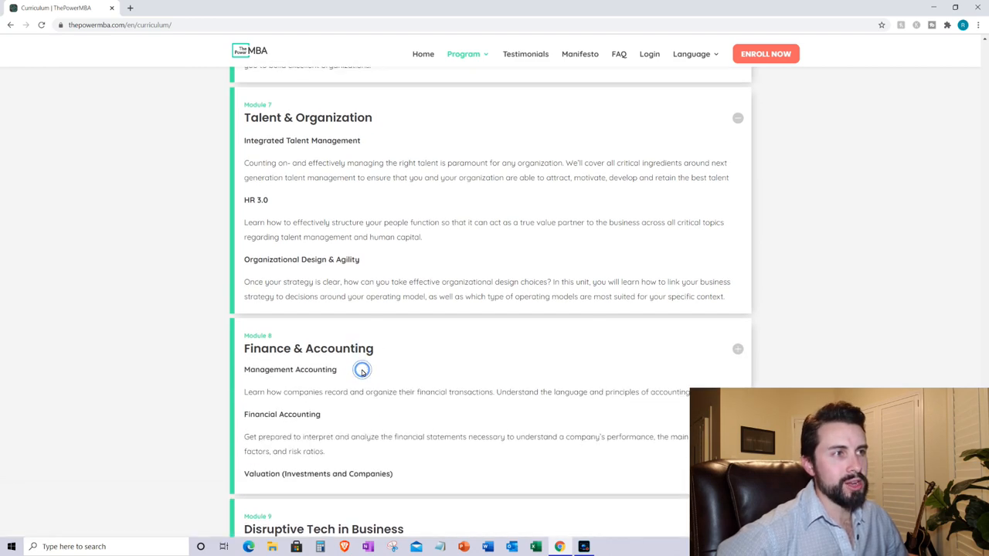
scroll(363, 368, "down", 2)
scroll(362, 374, "down", 1)
left_click(325, 398)
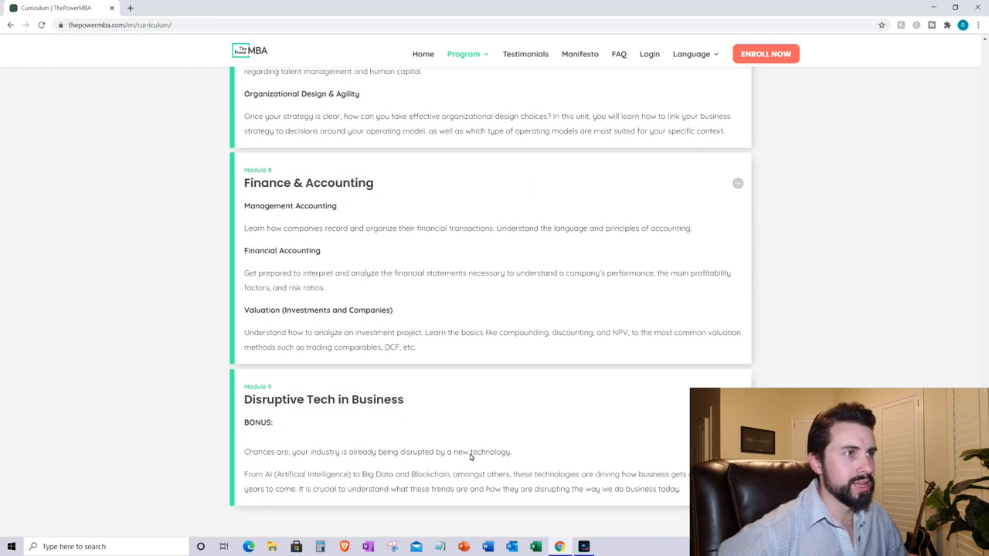
scroll(402, 421, "down", 2)
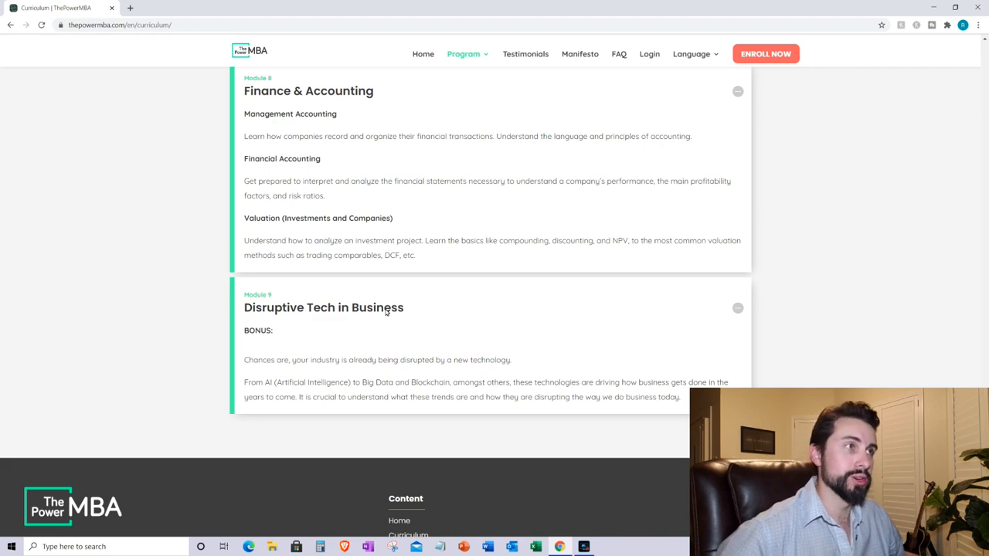
left_click(386, 312)
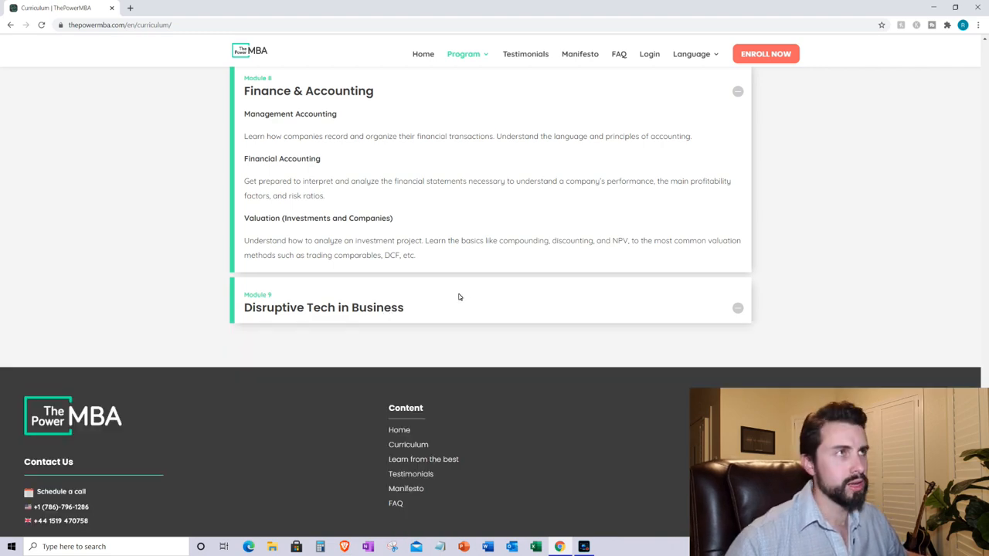
scroll(458, 296, "up", 2)
scroll(503, 265, "up", 1)
scroll(518, 281, "up", 4)
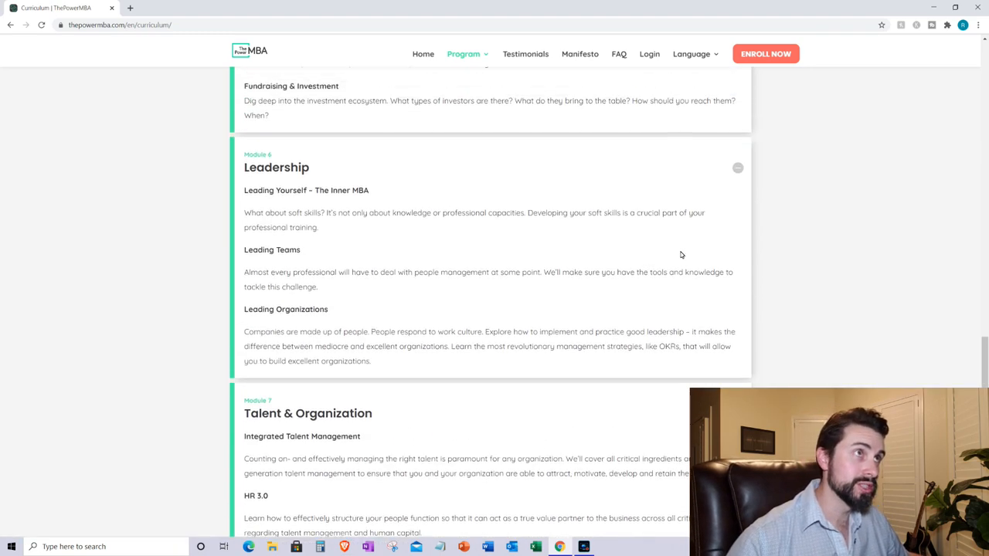
scroll(681, 254, "up", 8)
scroll(641, 231, "up", 4)
scroll(541, 271, "up", 5)
scroll(526, 281, "up", 3)
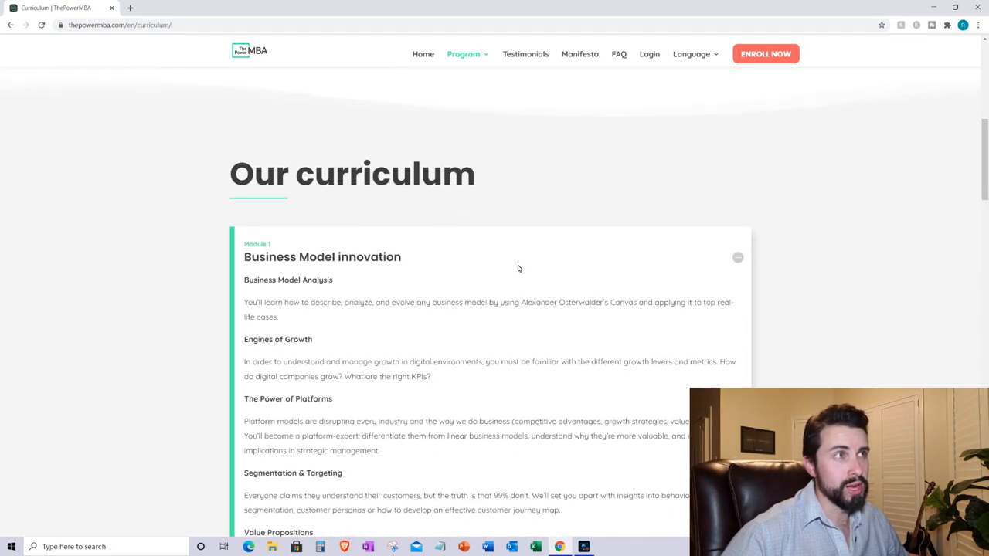
scroll(514, 269, "up", 3)
scroll(510, 270, "up", 2)
scroll(510, 270, "up", 1)
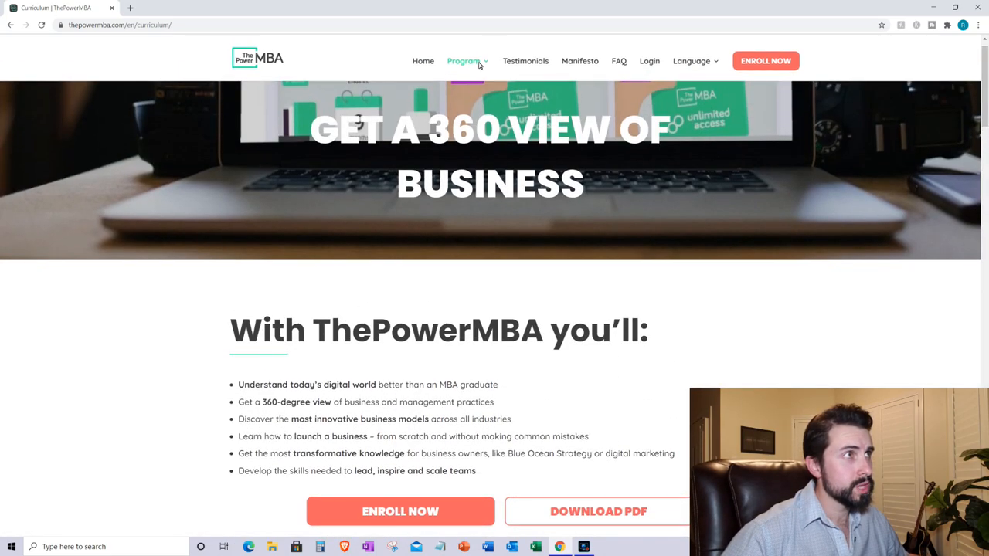
- Open the 'Learn from the best' page from the Program menu to reach Meet your Instructors
mouse_move(466, 61)
left_click(486, 124)
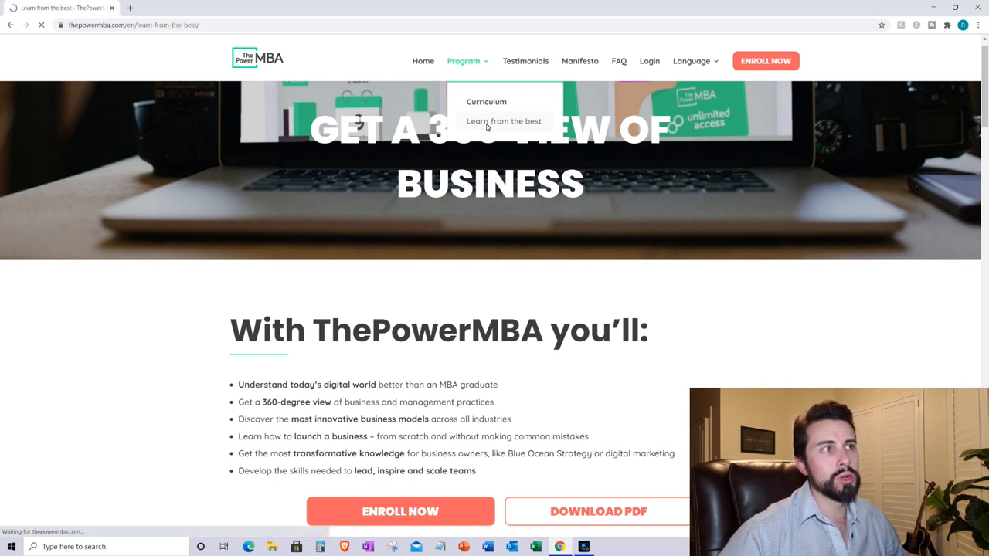
scroll(640, 381, "down", 3)
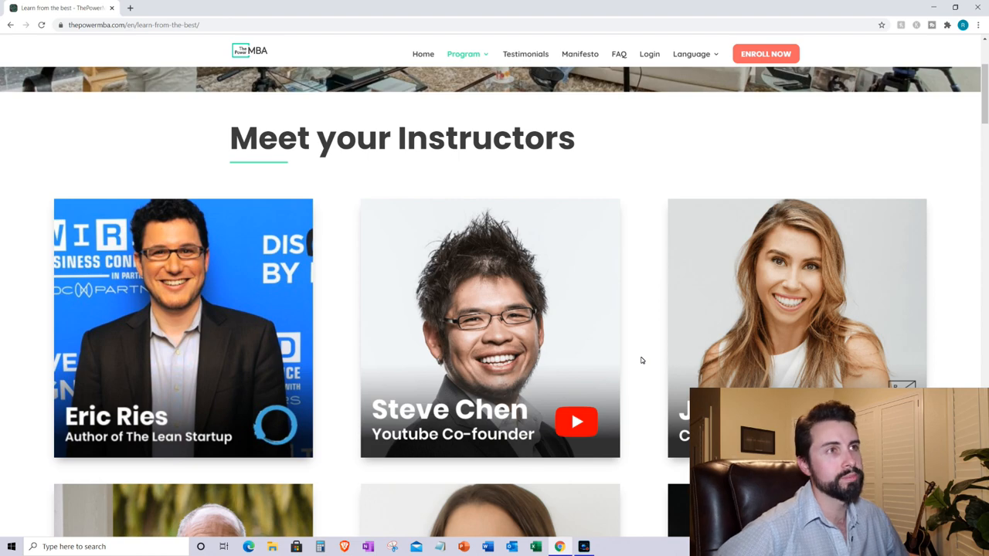
scroll(428, 361, "down", 1)
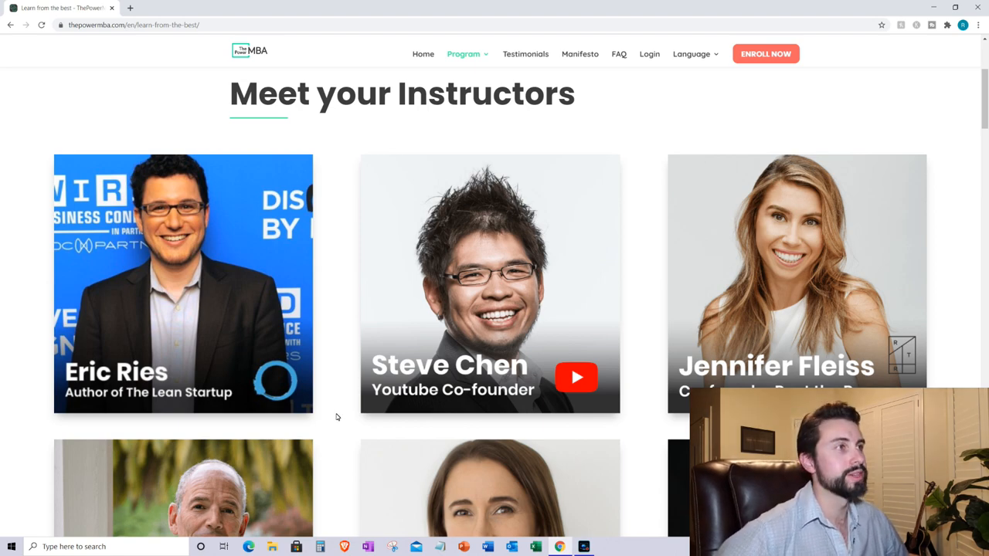
scroll(336, 417, "down", 1)
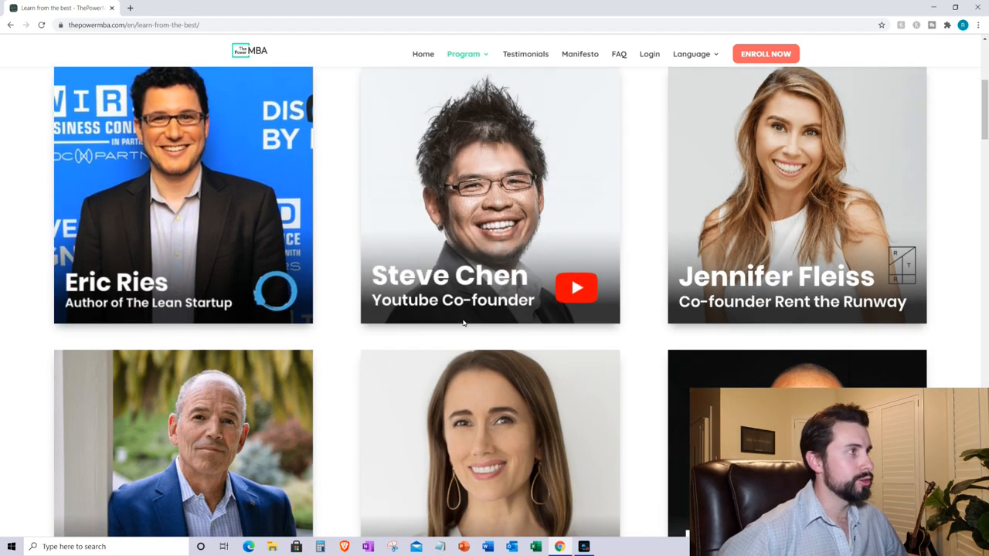
mouse_move(797, 284)
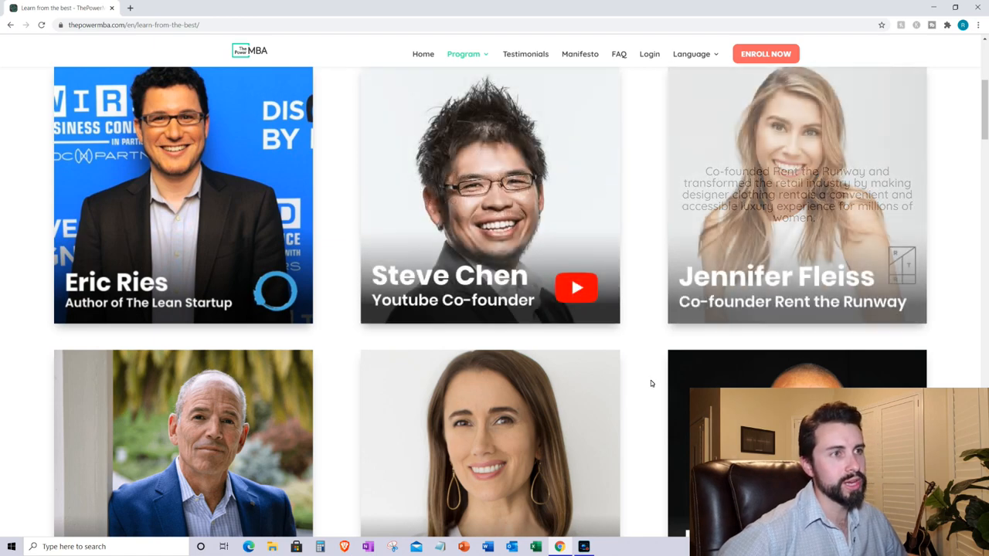
scroll(651, 383, "down", 2)
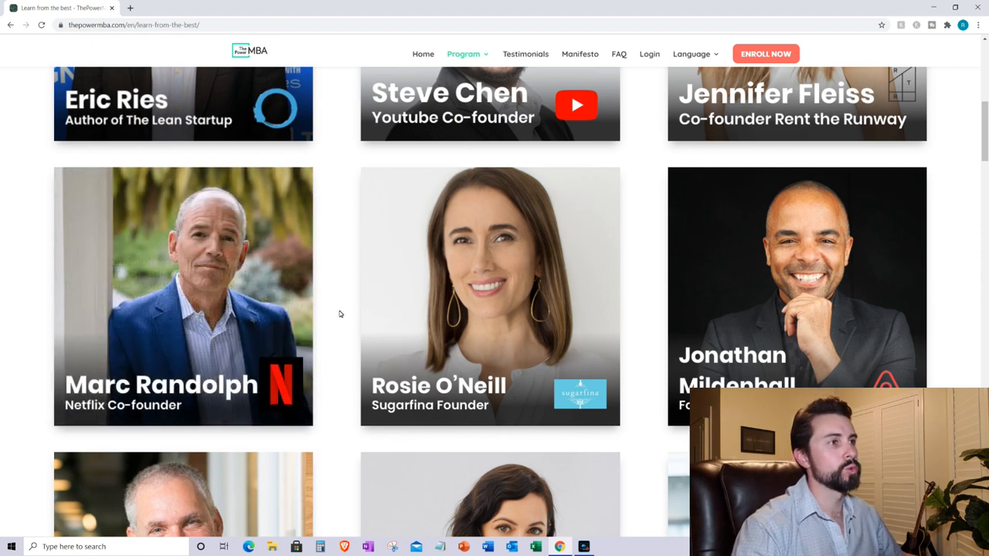
scroll(349, 477, "down", 2)
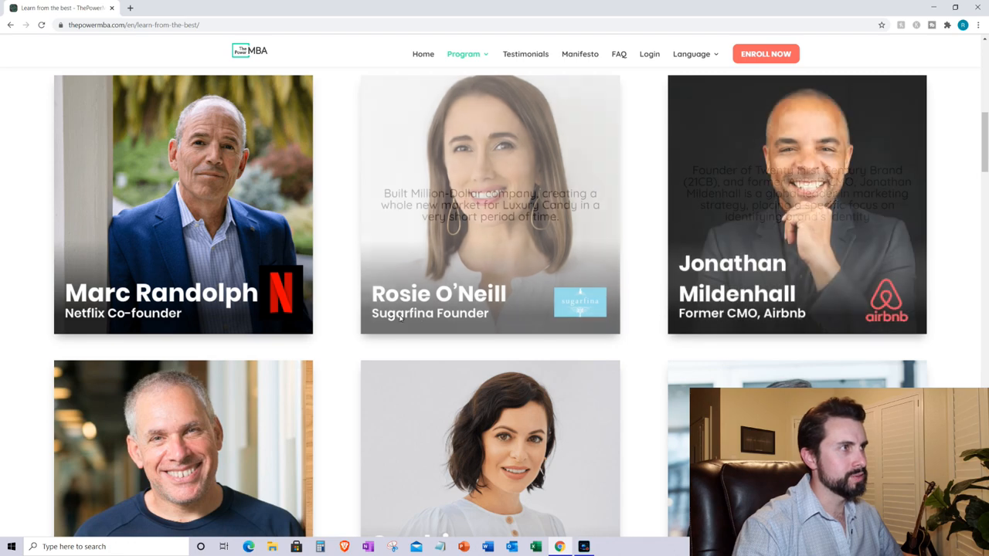
mouse_move(490, 297)
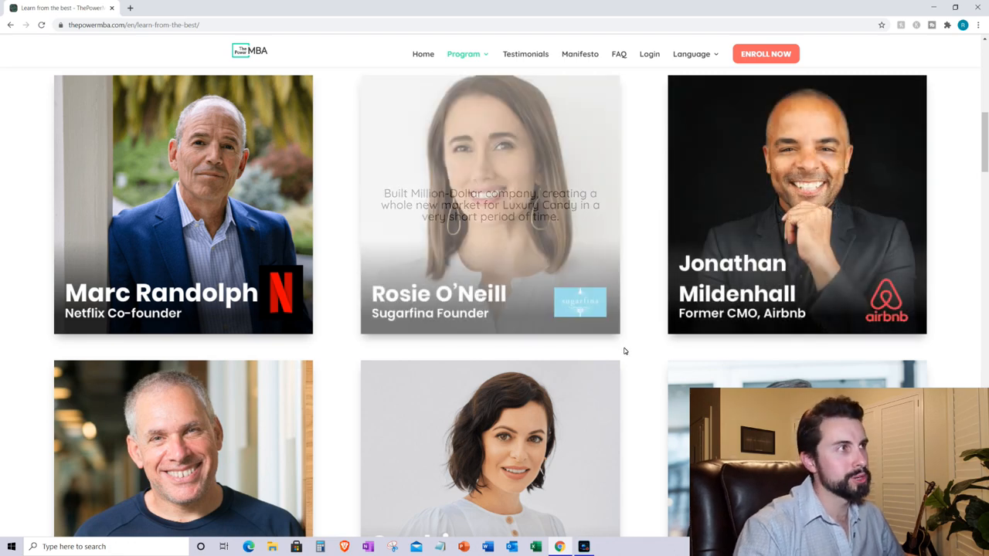
scroll(633, 390, "down", 3)
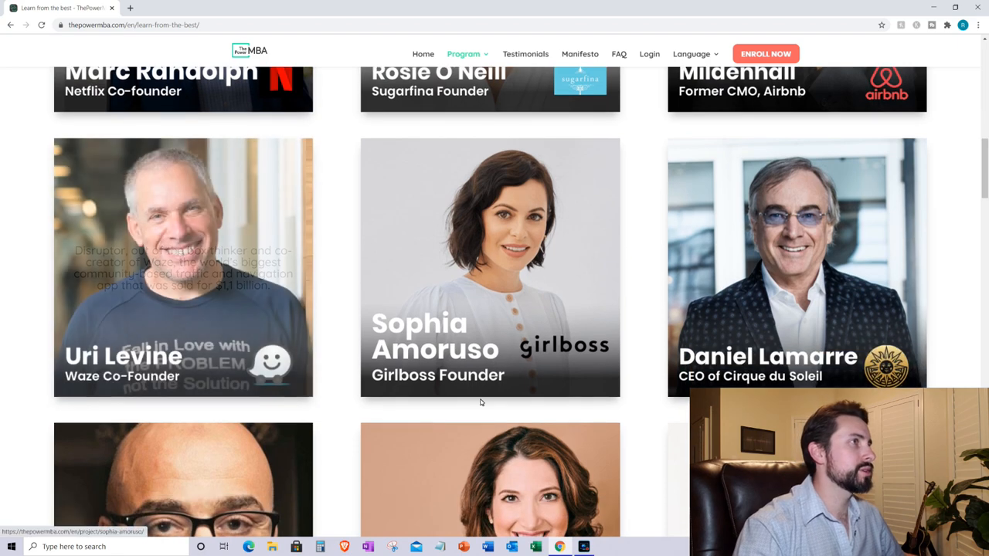
mouse_move(490, 449)
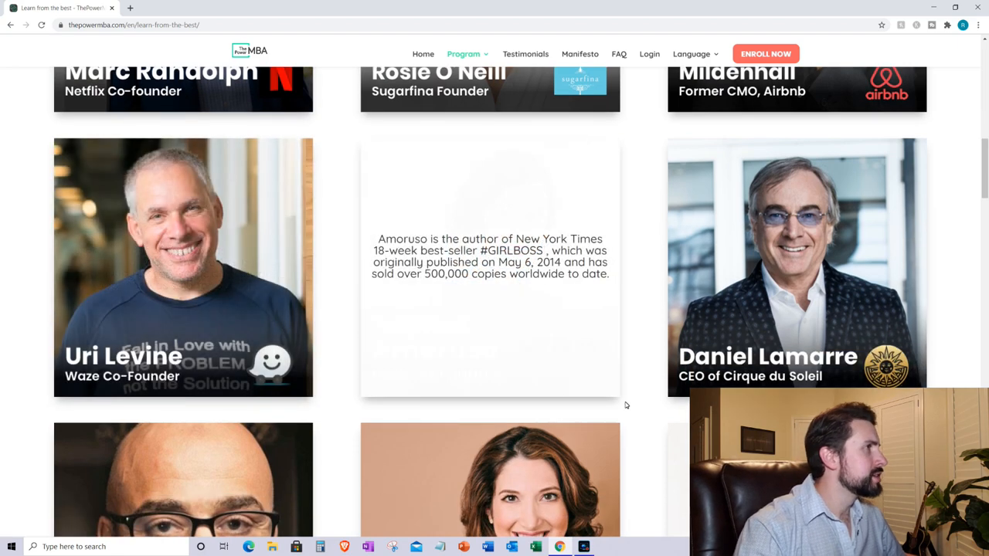
scroll(626, 405, "down", 1)
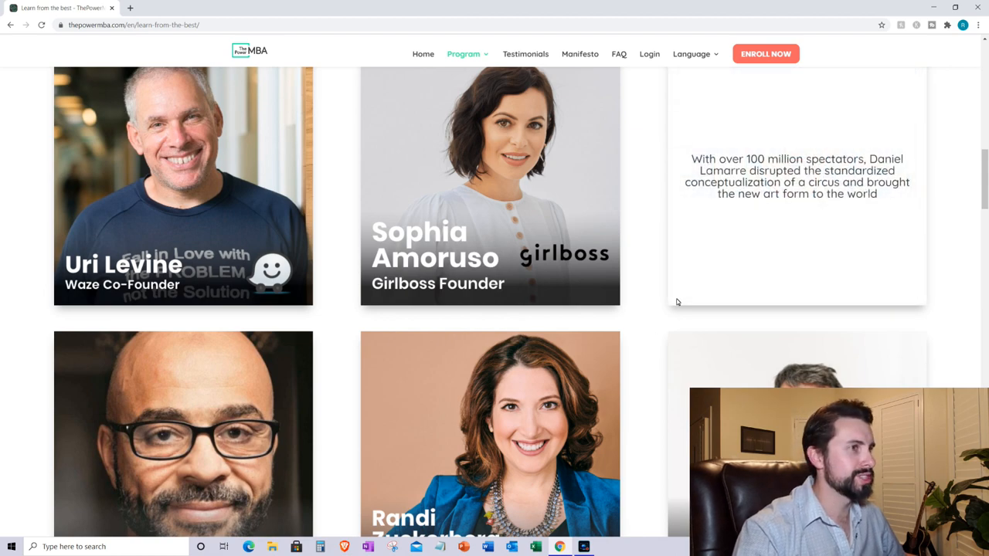
scroll(647, 347, "down", 1)
scroll(647, 347, "down", 1)
scroll(365, 373, "down", 1)
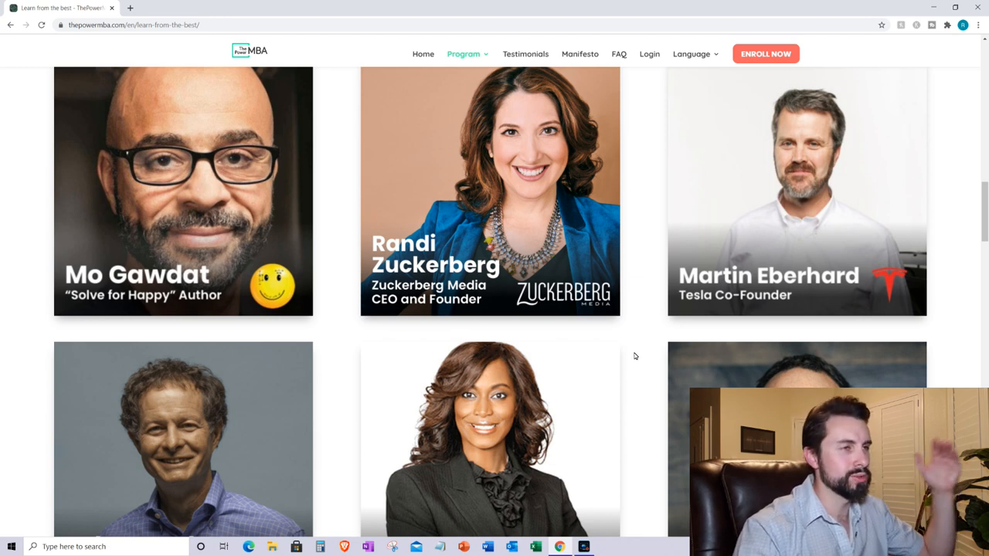
scroll(634, 356, "down", 2)
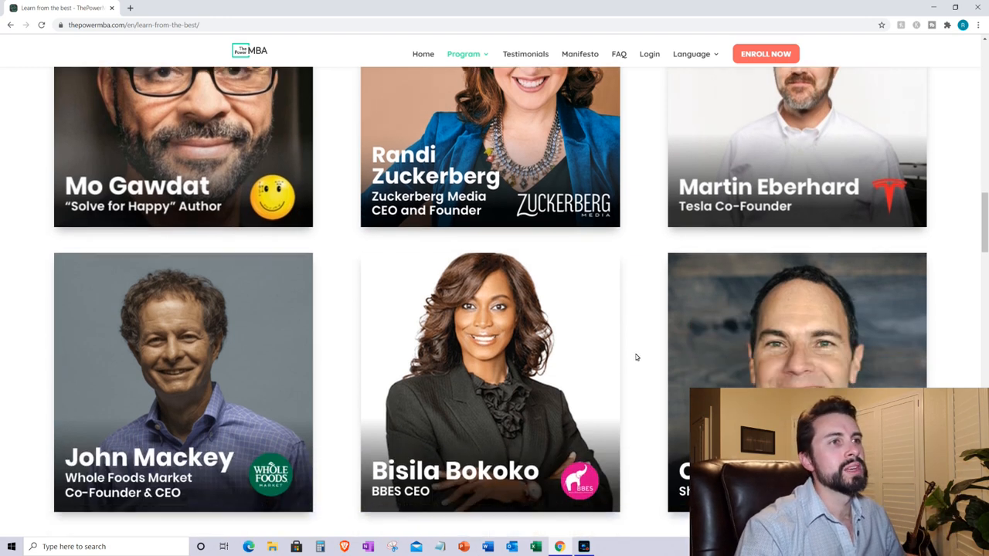
scroll(619, 380, "down", 2)
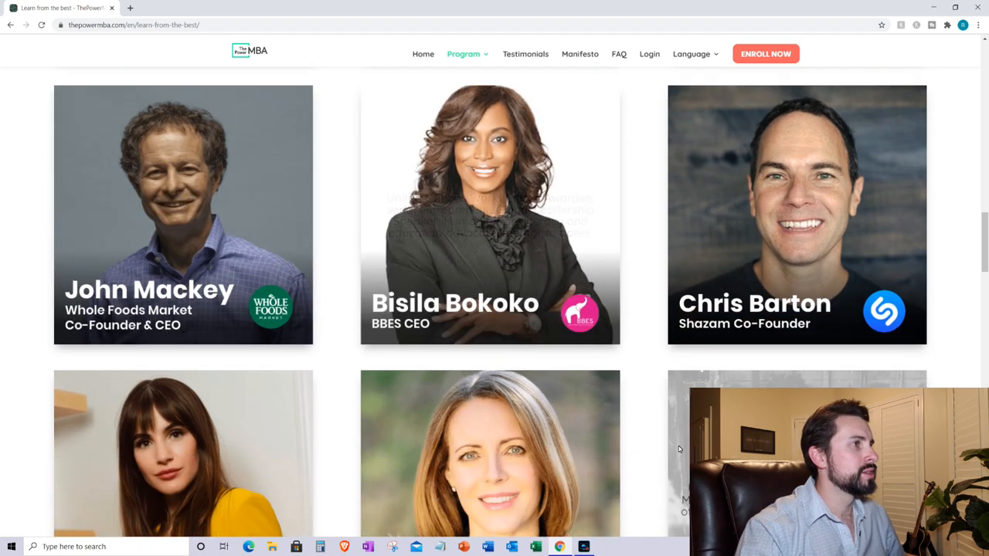
scroll(288, 417, "down", 1)
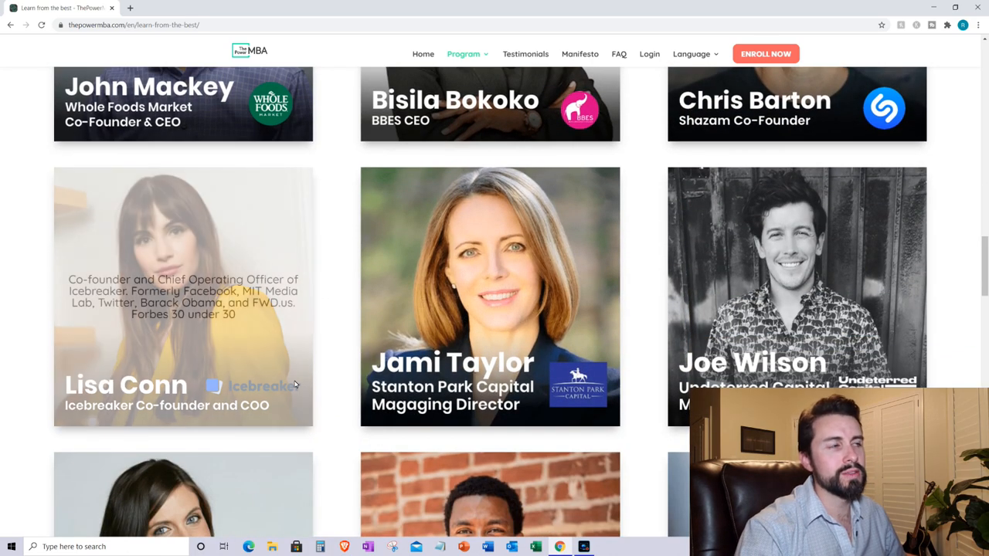
scroll(294, 381, "down", 3)
scroll(337, 397, "down", 1)
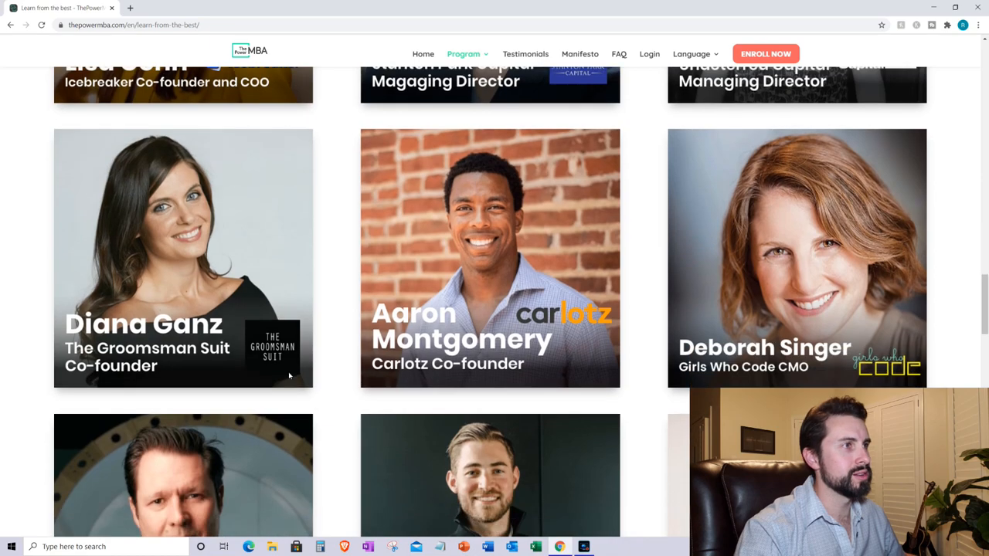
scroll(348, 389, "down", 3)
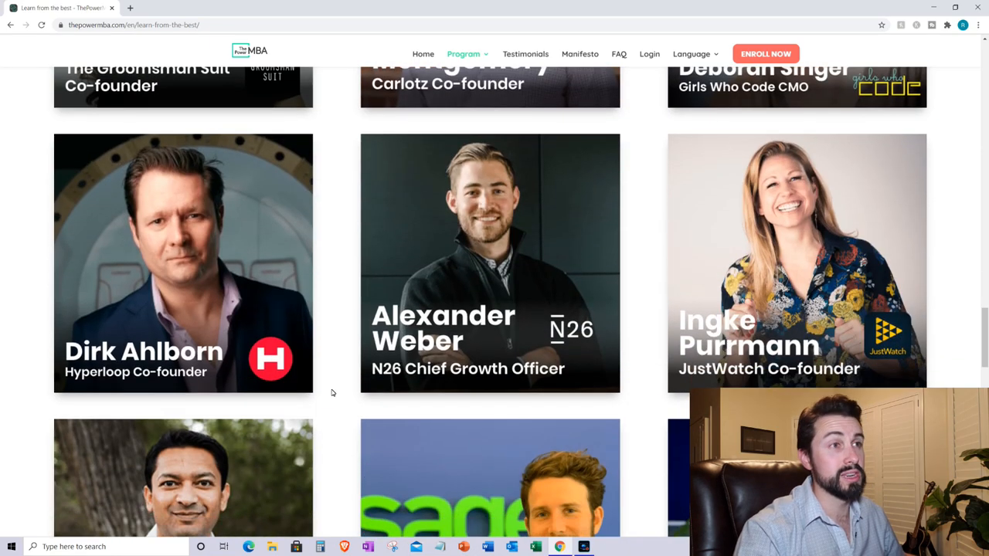
scroll(333, 393, "down", 2)
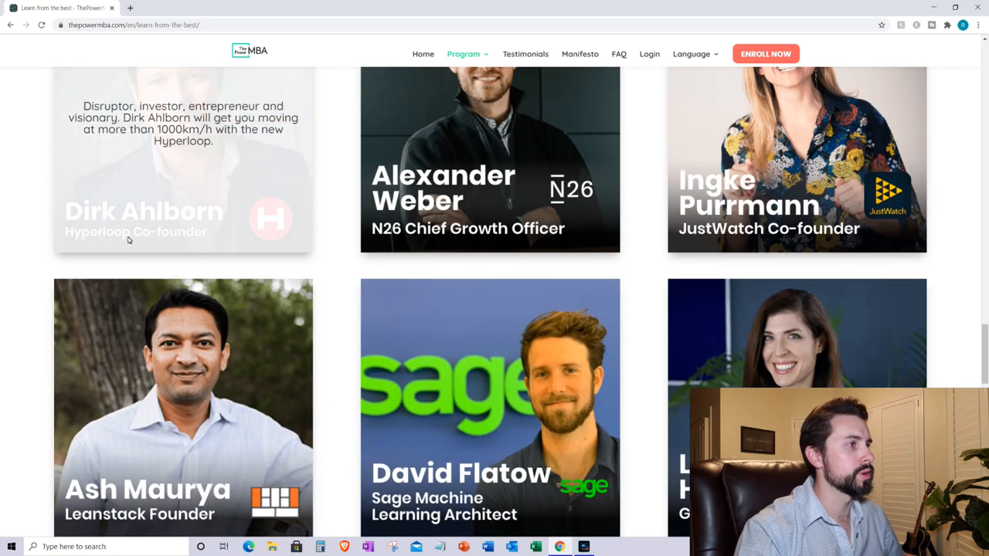
scroll(336, 404, "down", 3)
scroll(336, 402, "down", 2)
scroll(337, 399, "down", 3)
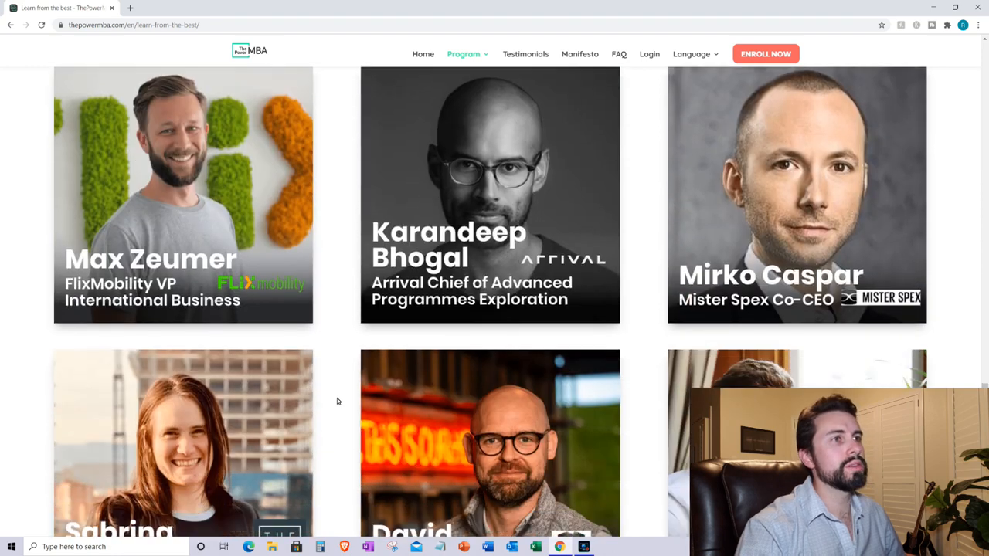
scroll(337, 398, "down", 3)
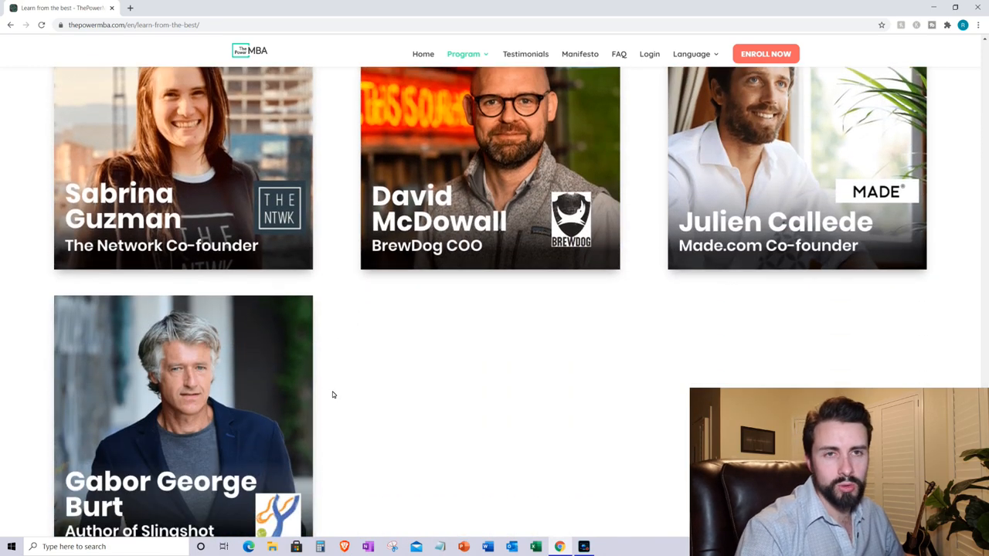
scroll(332, 394, "down", 1)
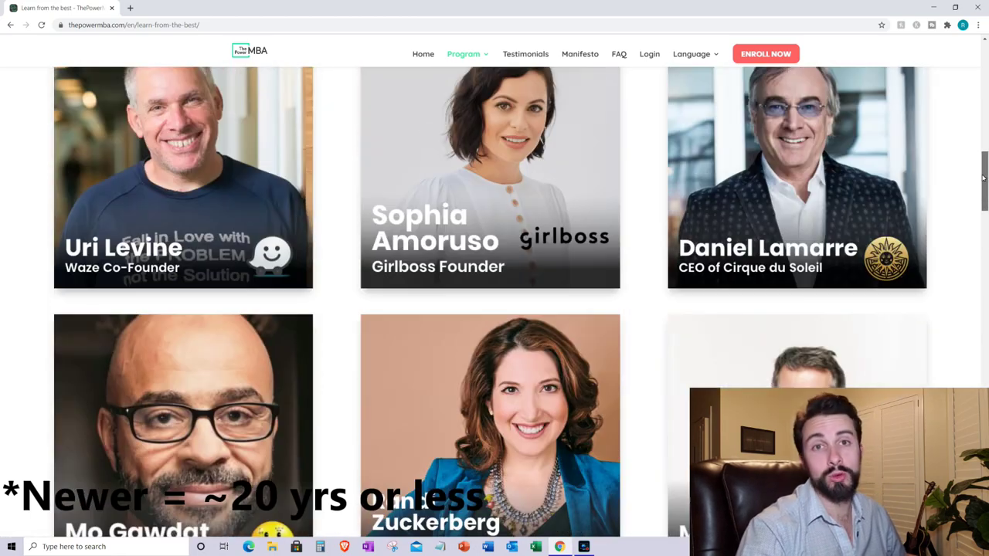
mouse_move(983, 495)
left_mouse_down()
mouse_move(976, 151)
mouse_move(965, 82)
left_mouse_up()
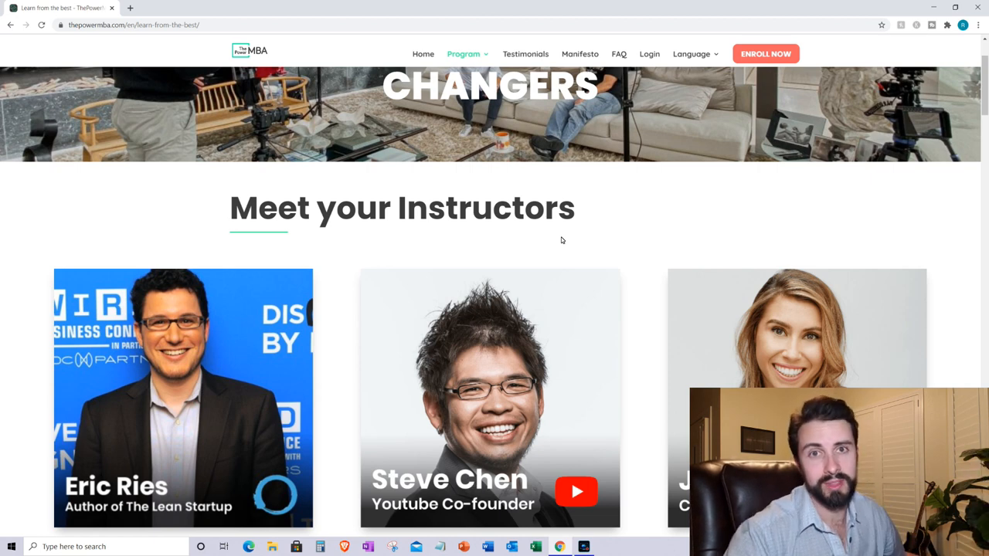
scroll(637, 318, "down", 3)
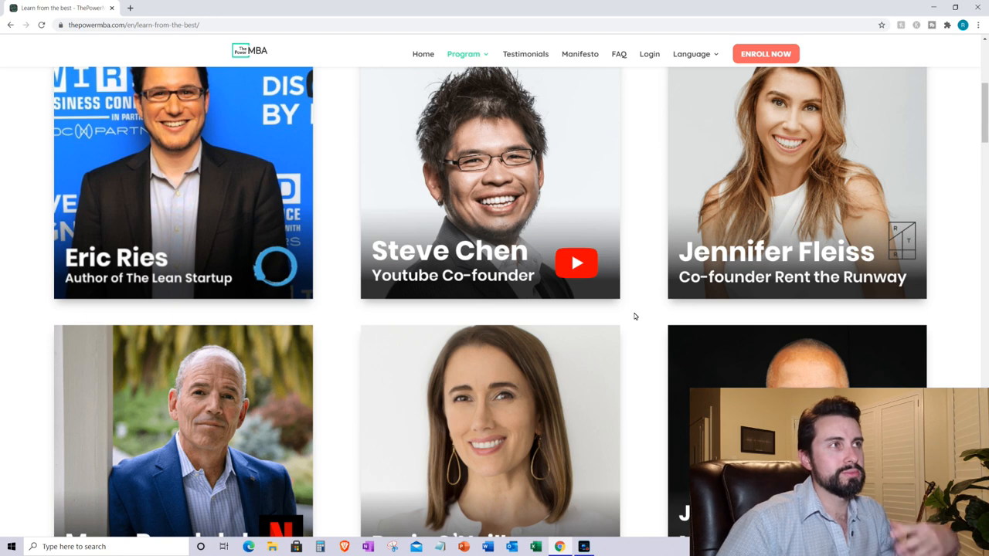